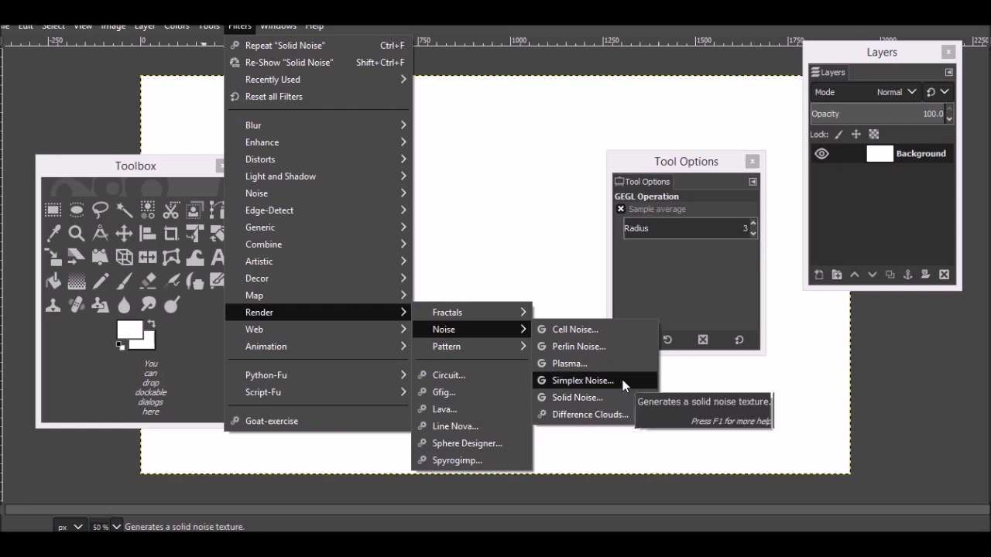
Launch the Simplex Noise filter so a default noise texture previews across the canvas
click(623, 384)
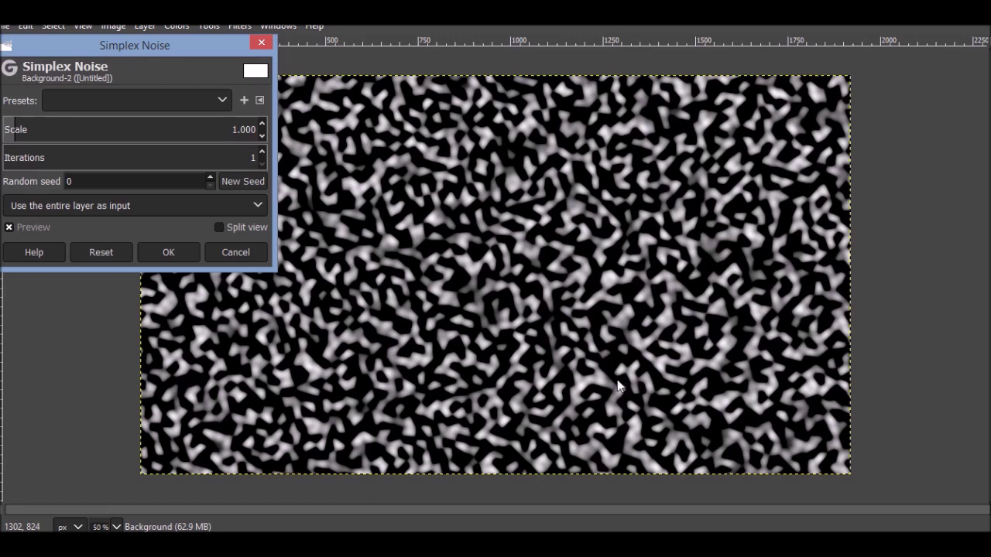
Set the Simplex Noise scale to 5.291 and iterations to 7 for finer grain
mouse_move(17, 130)
mouse_down()
mouse_move(3, 133)
mouse_move(39, 130)
mouse_up()
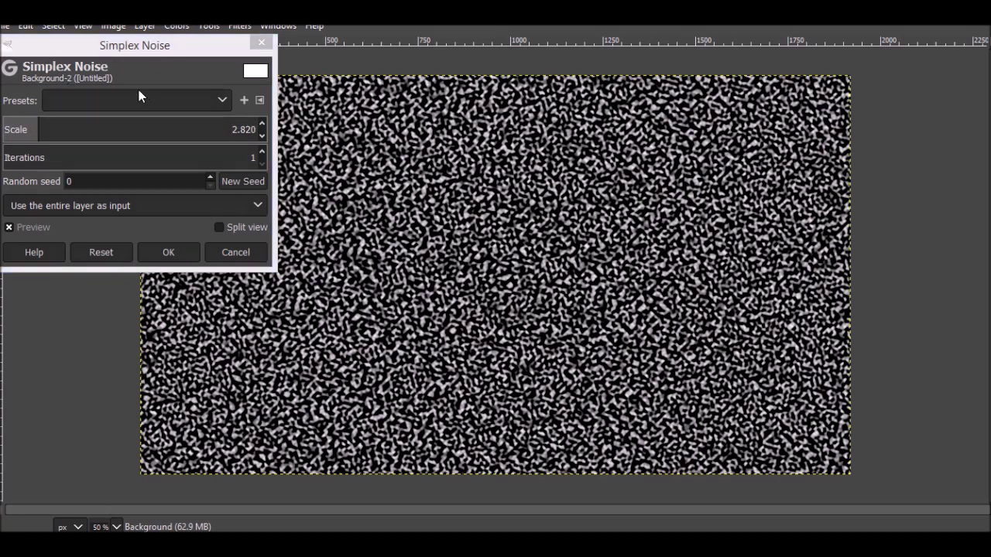
drag(54, 125, 90, 129)
mouse_move(136, 166)
mouse_down()
mouse_move(690, 222)
mouse_move(825, 222)
mouse_up()
key(Tab)
click(81, 129)
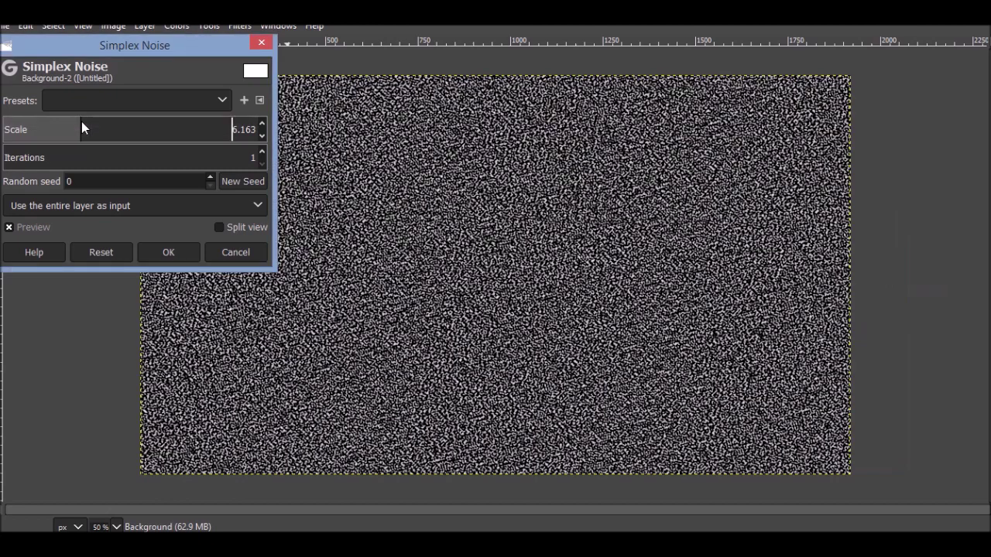
drag(81, 129, 70, 129)
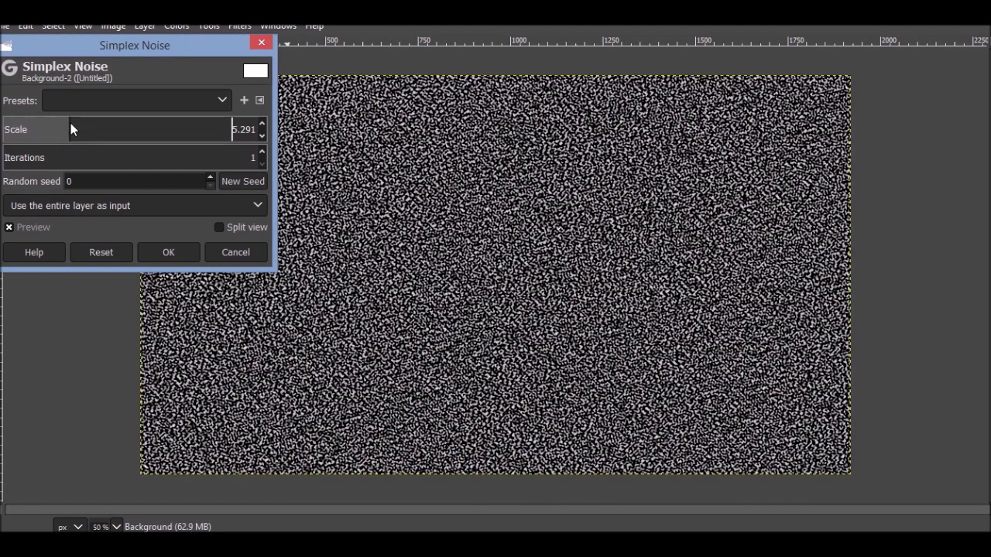
mouse_move(56, 161)
mouse_down()
mouse_move(116, 154)
mouse_move(83, 154)
mouse_up()
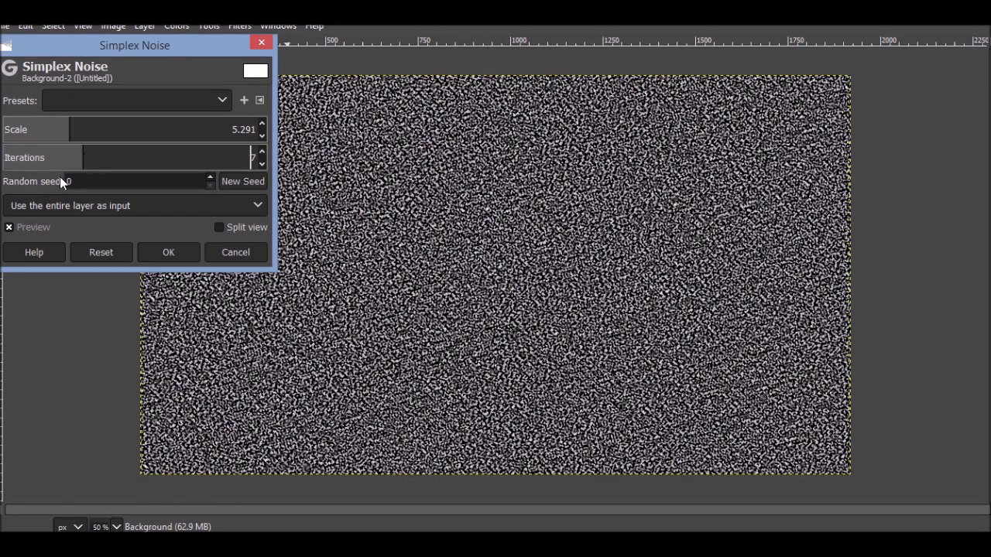
Switch the filter input to 'Use the selection as input' and drop iterations to 1
click(210, 177)
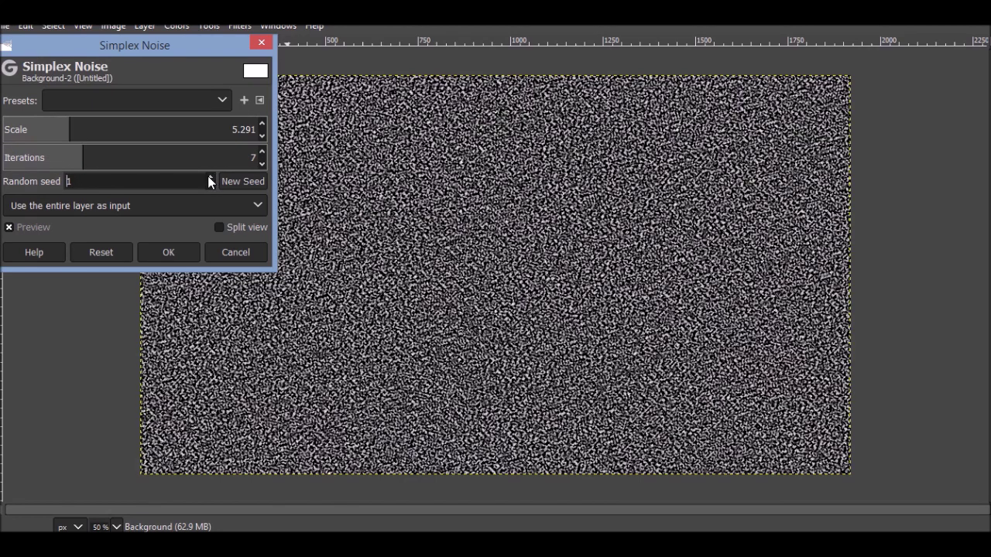
click(229, 206)
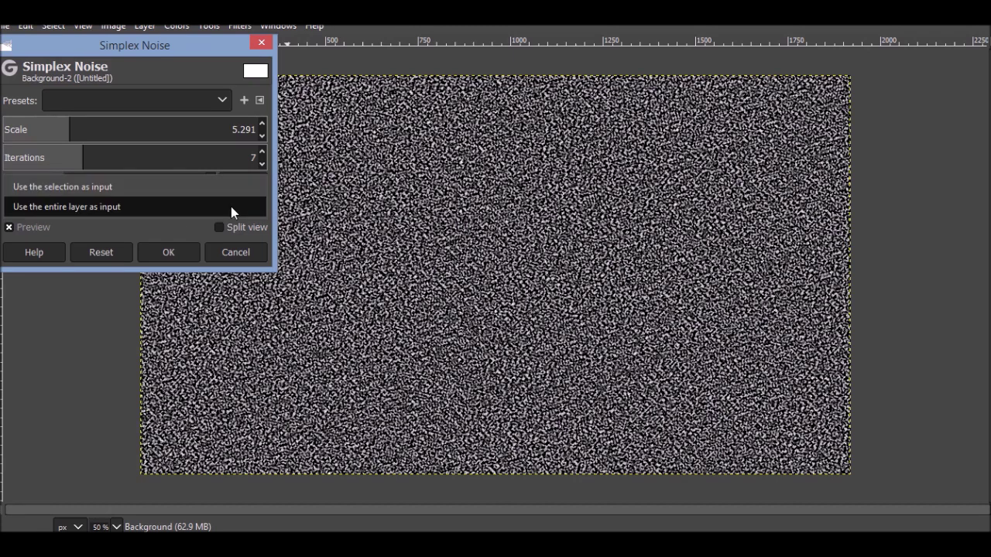
click(152, 191)
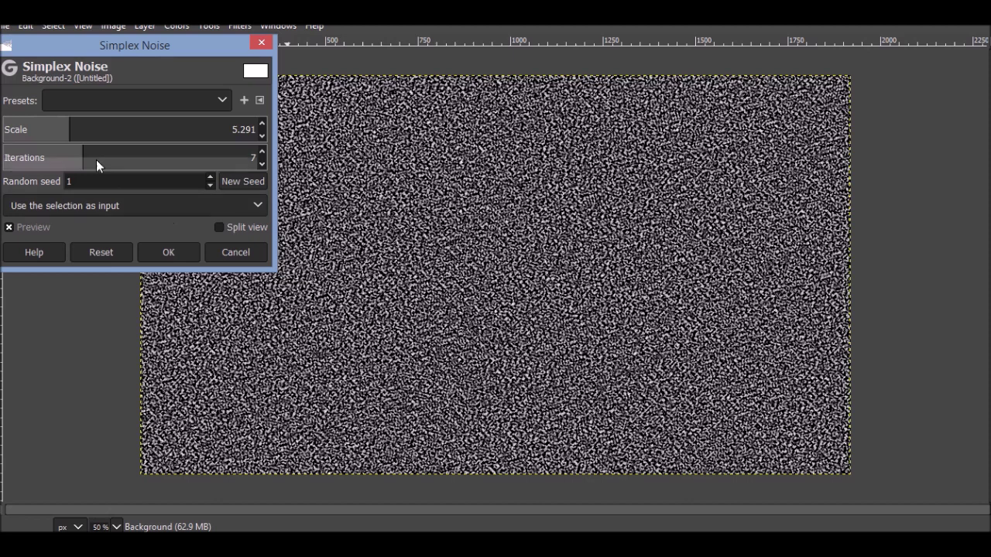
click(39, 156)
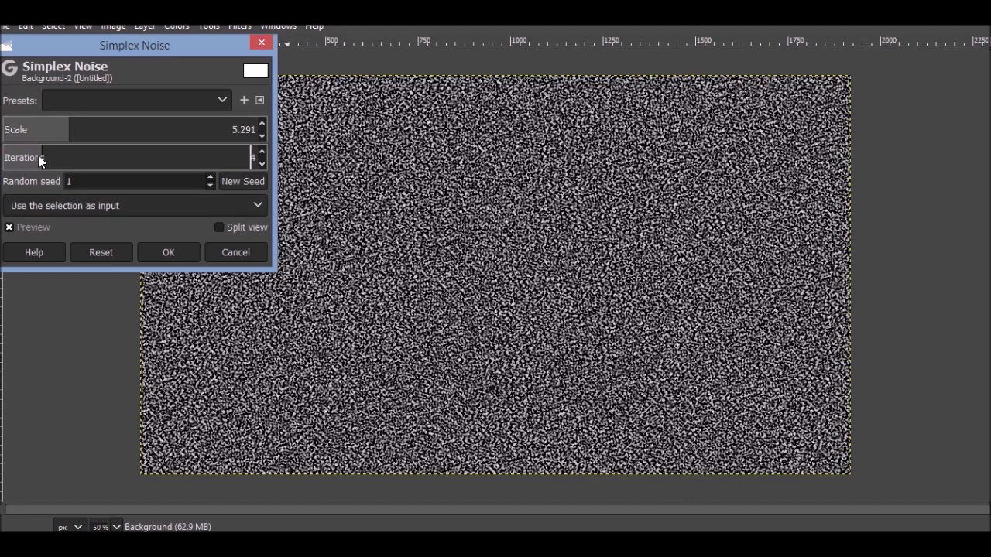
click(262, 163)
click(262, 164)
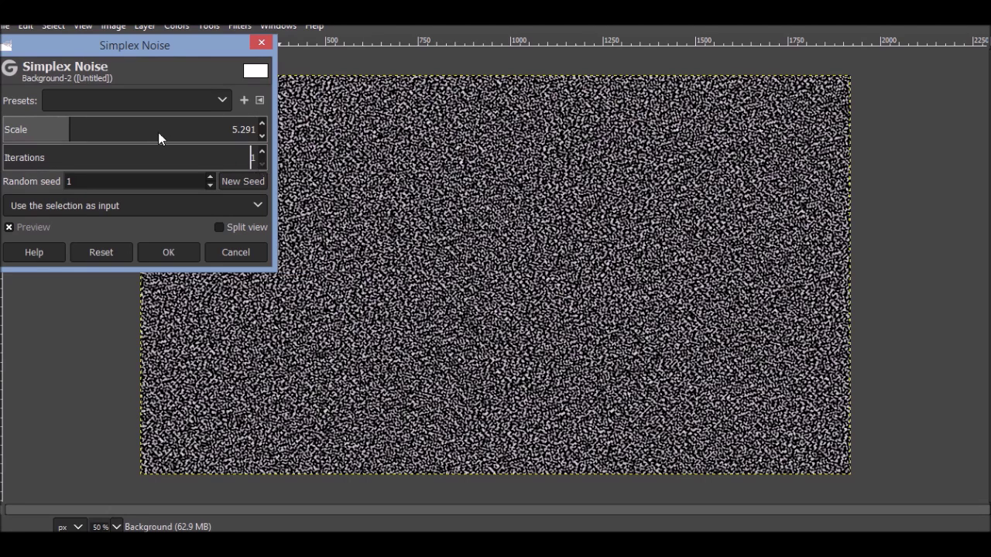
Raise the noise scale for finer noise, to about 5.698
click(23, 123)
drag(37, 129, 58, 129)
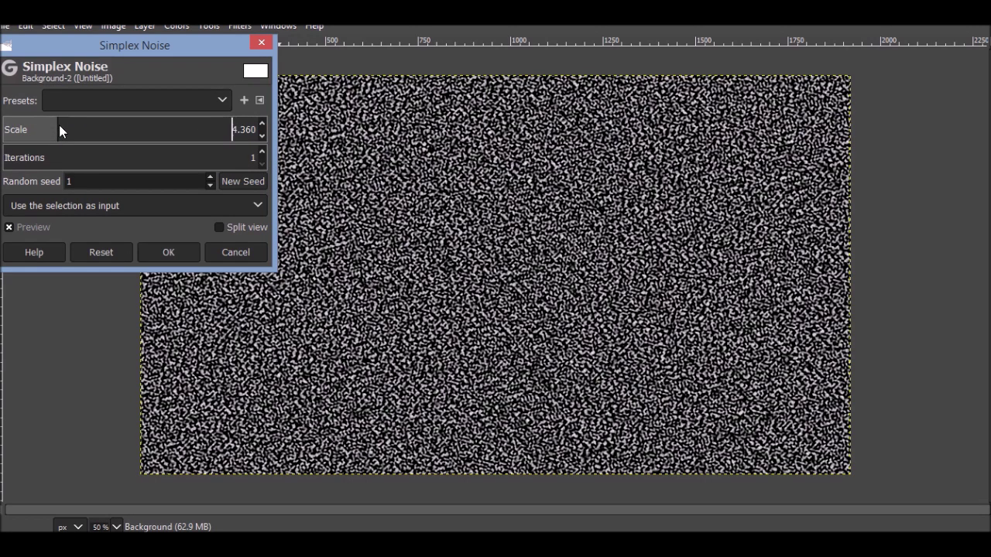
drag(59, 124, 75, 124)
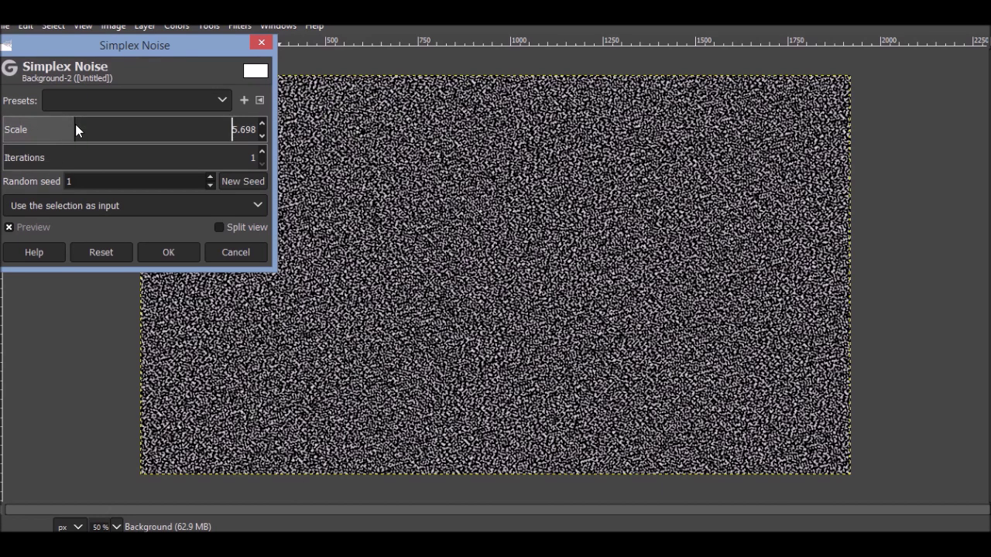
Step the random seed upward and settle the iterations at 2
click(209, 178)
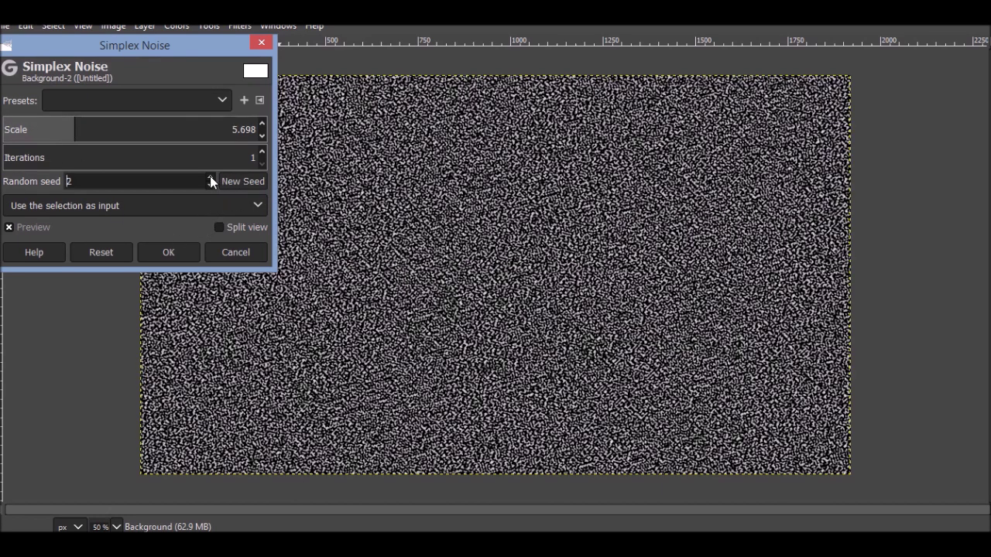
click(210, 186)
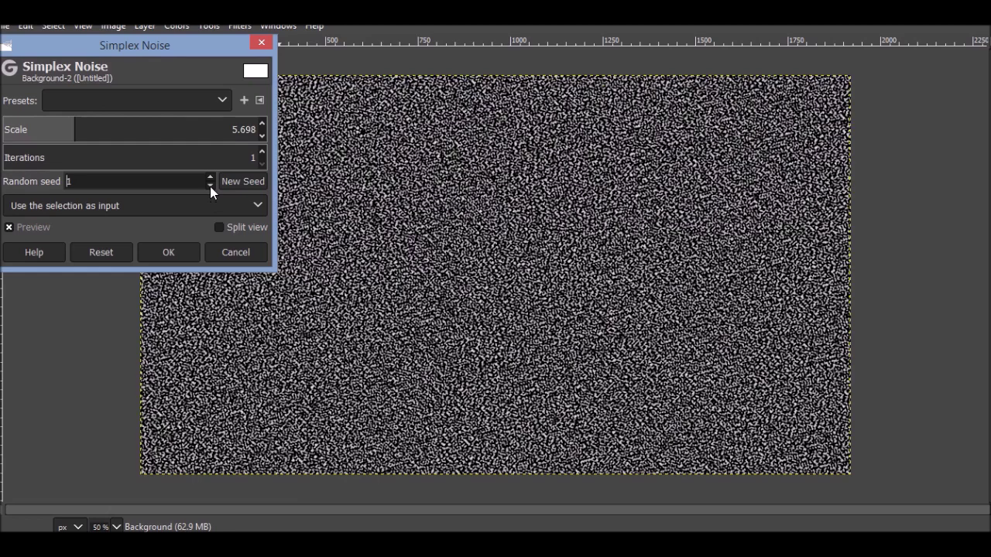
click(209, 185)
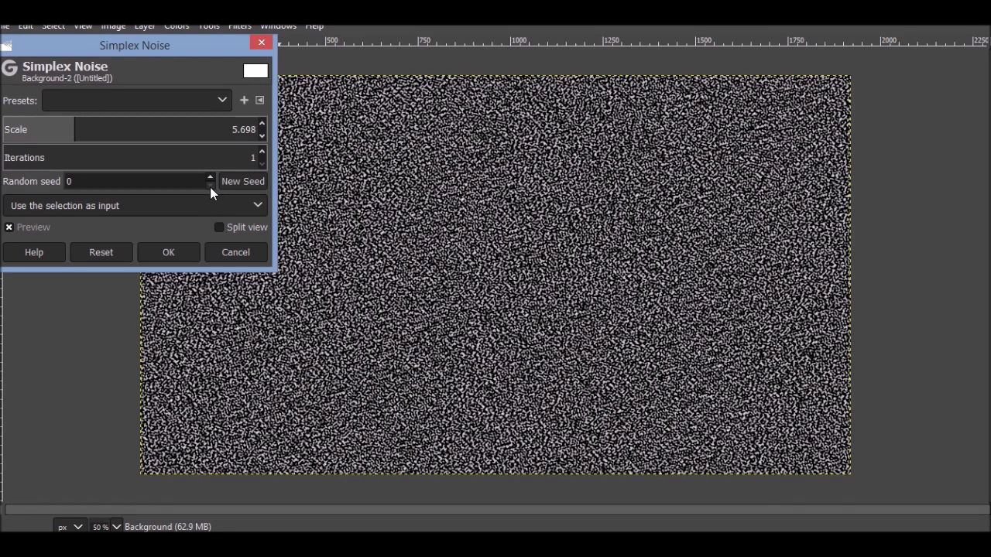
click(210, 180)
click(210, 180)
click(211, 179)
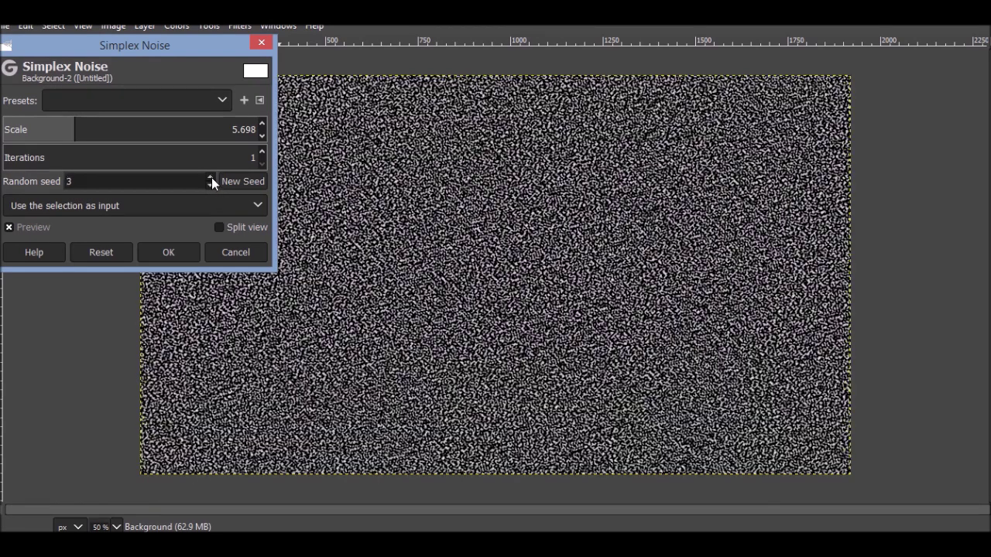
click(212, 180)
click(211, 180)
click(211, 180)
click(211, 180)
click(212, 180)
click(273, 195)
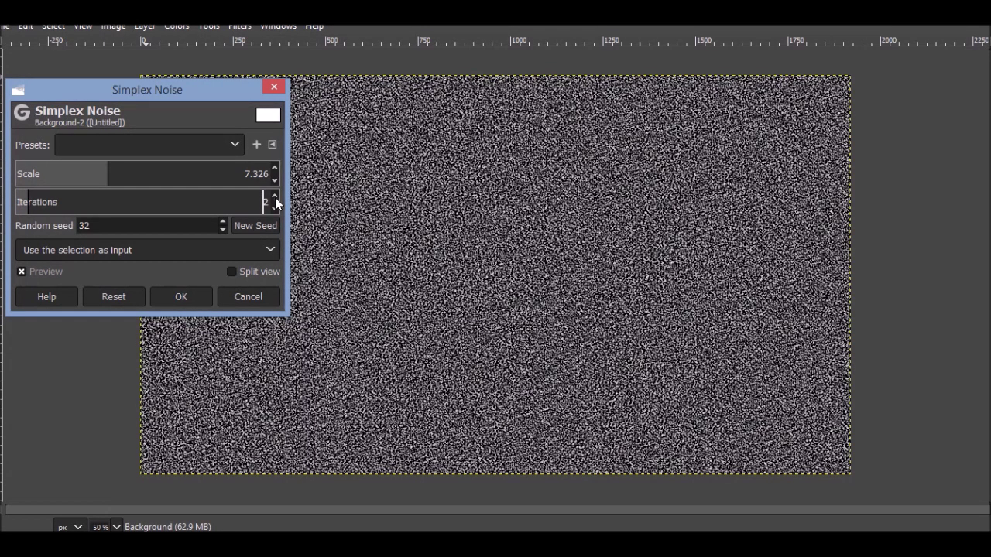
click(274, 209)
Save the settings (iterations 2) as preset 'noise1', then apply the noise to the layer
click(273, 196)
click(232, 146)
click(257, 144)
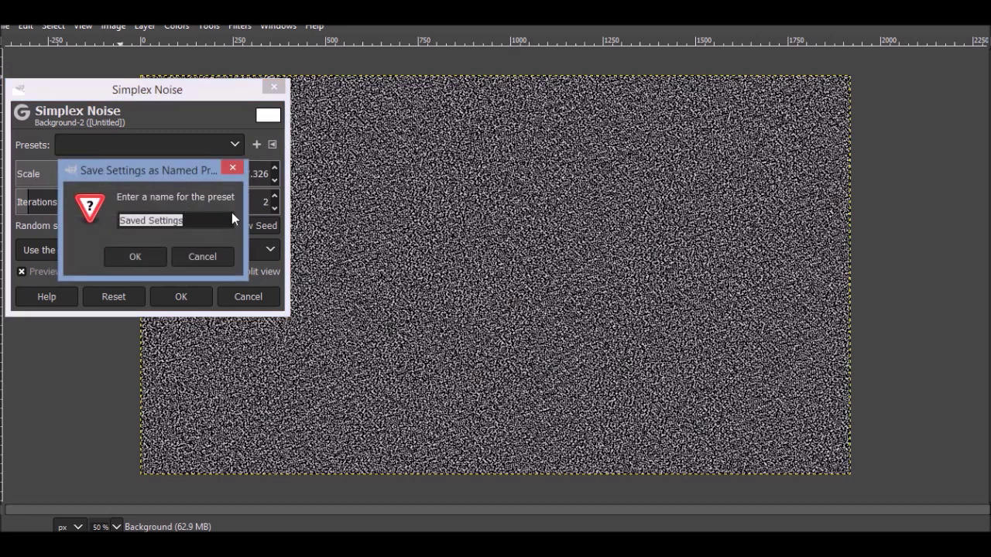
text(n)
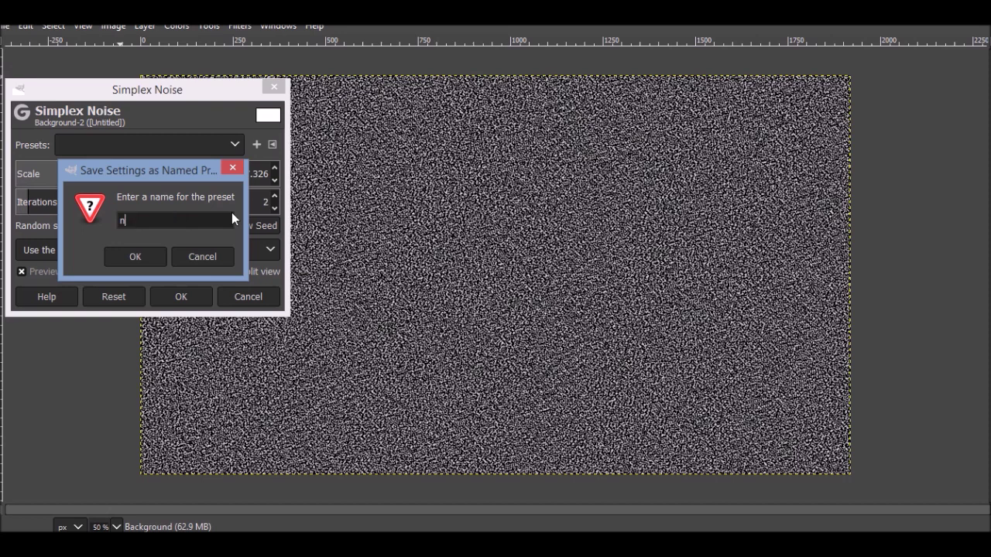
text(oise1)
click(143, 257)
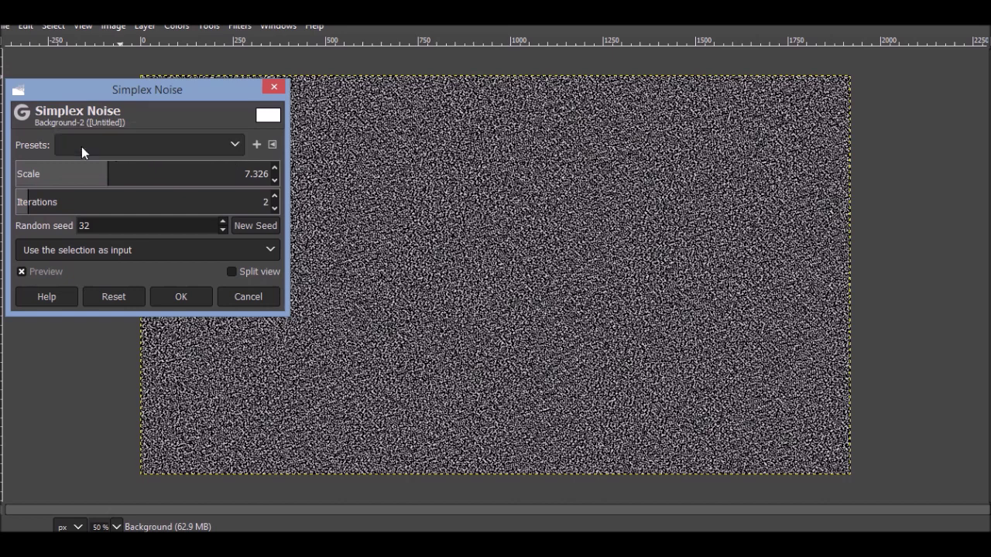
click(171, 302)
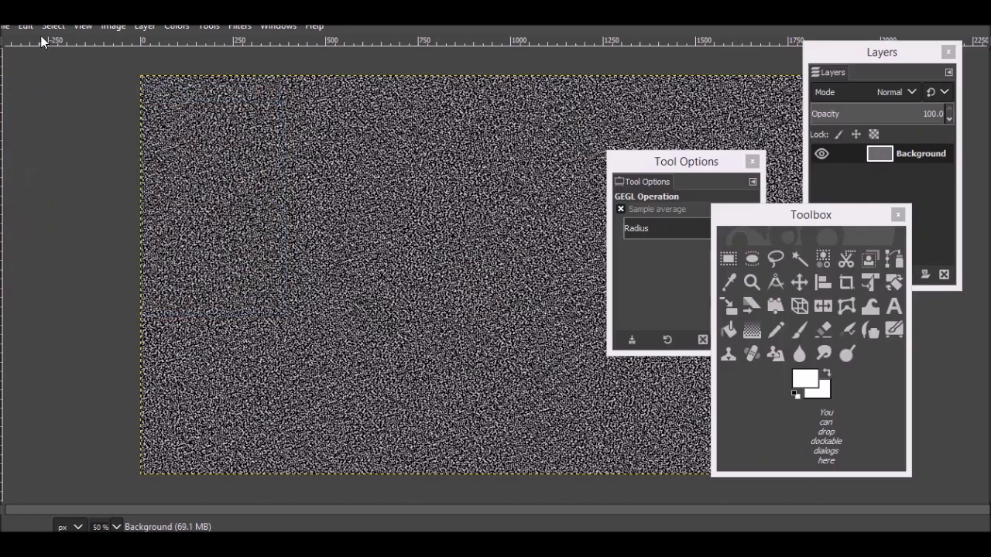
Export the image as noise1.jpg to Documents at JPEG quality 90
click(7, 26)
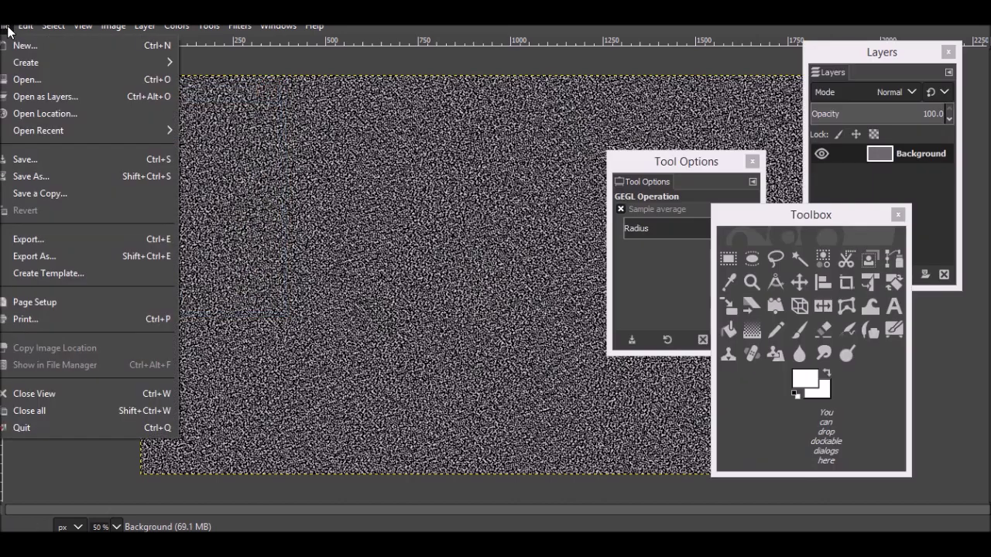
click(67, 178)
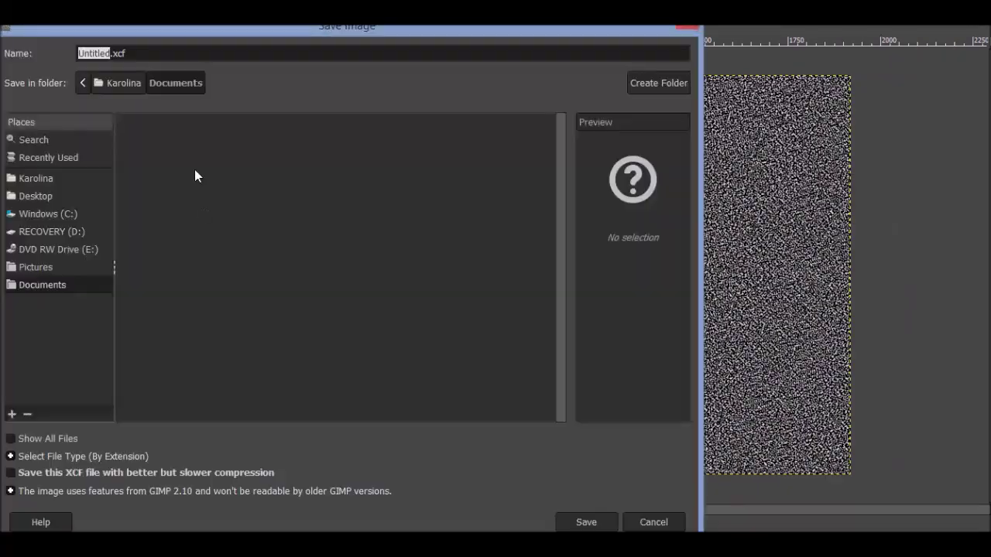
click(636, 524)
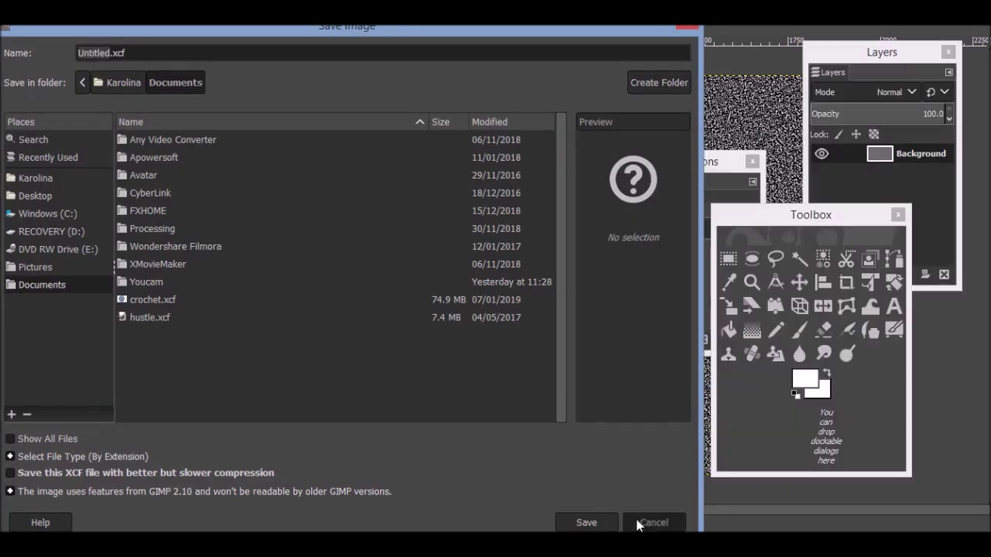
click(7, 27)
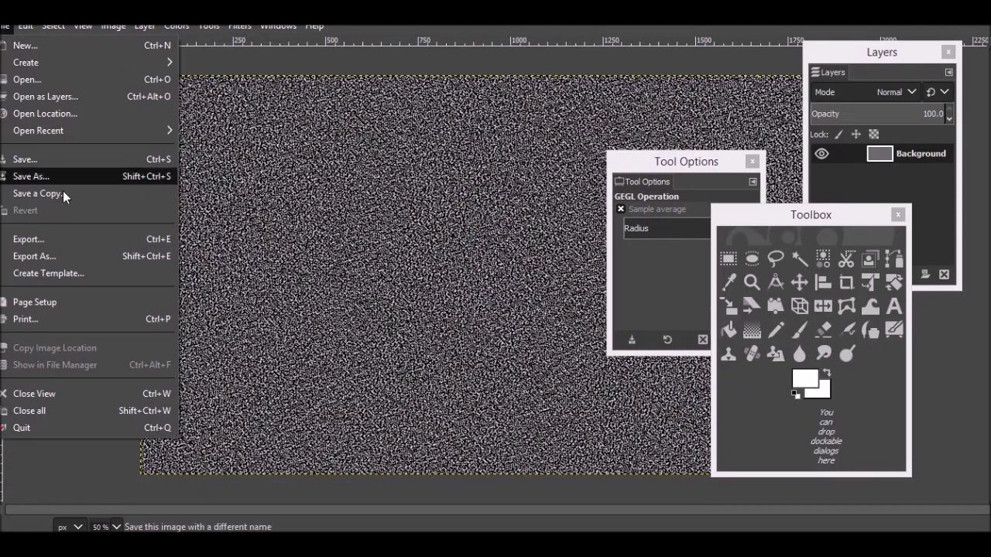
click(73, 256)
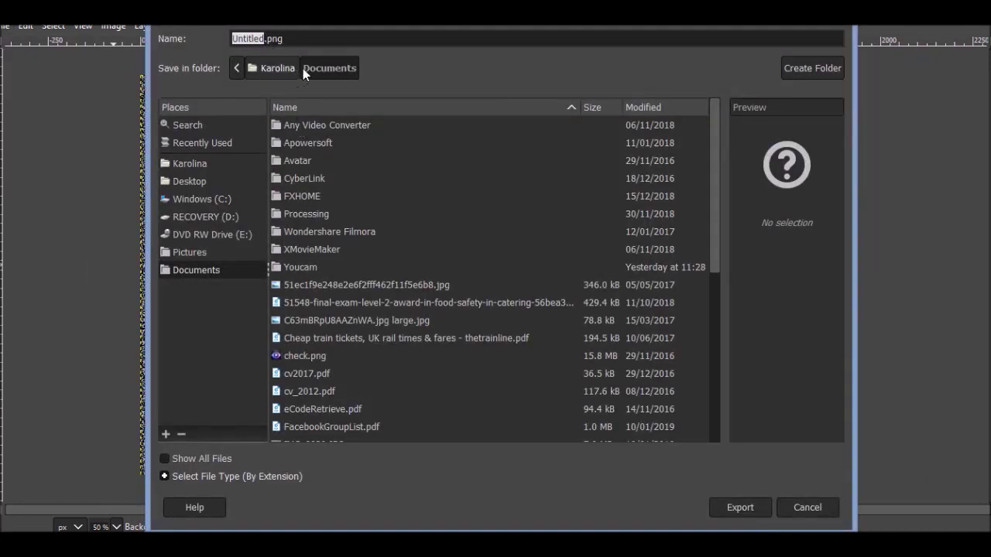
text(noise1)
scroll(300, 234, down, 2)
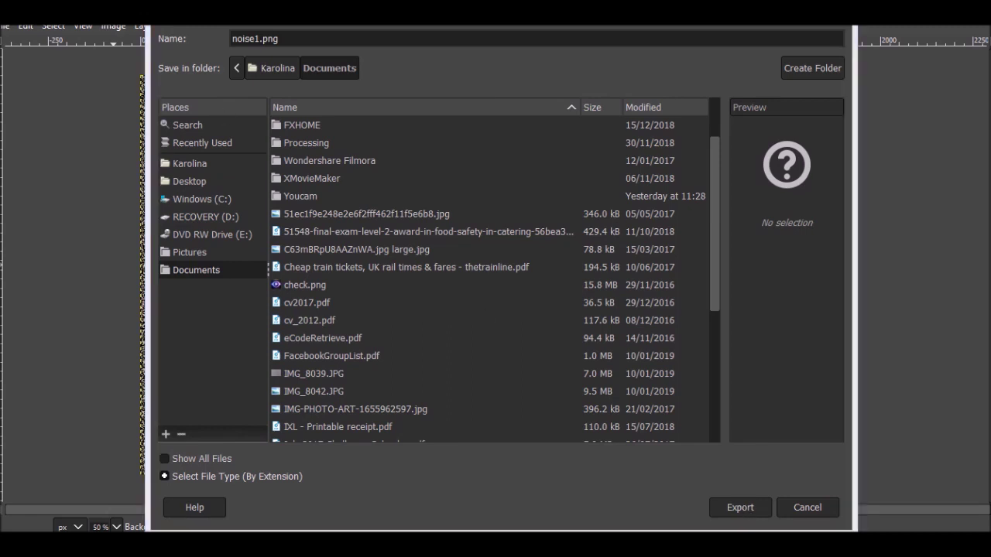
double_click(269, 39)
text(jpg)
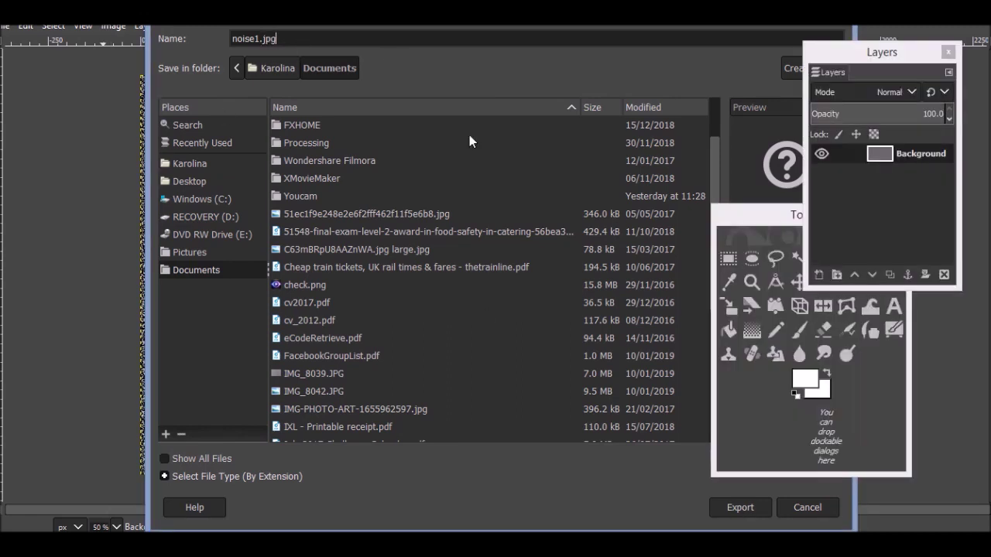
click(744, 506)
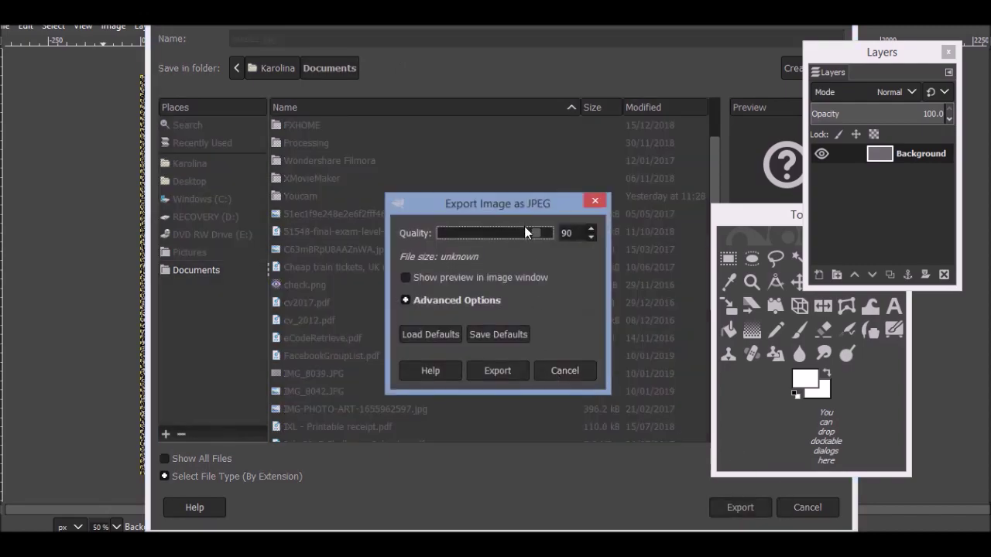
click(517, 370)
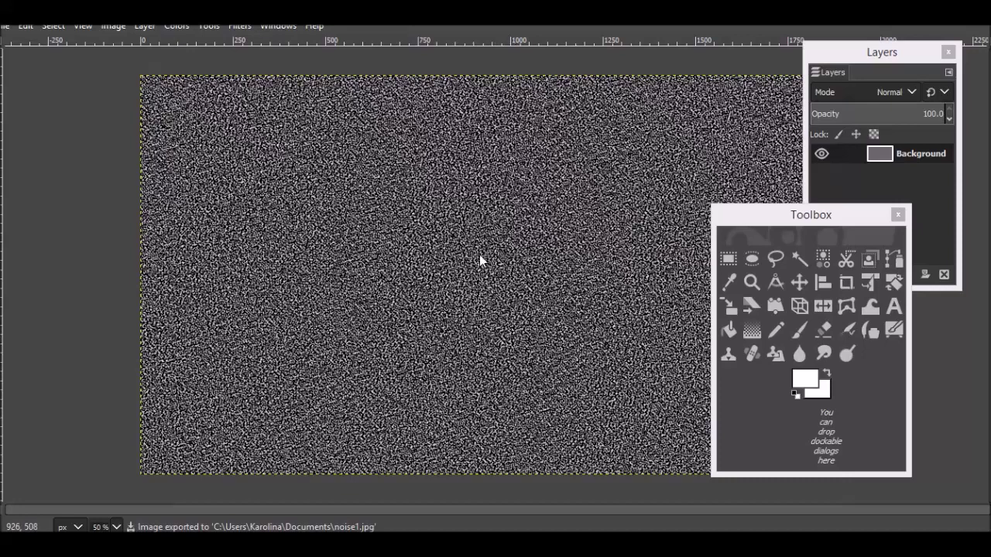
click(236, 26)
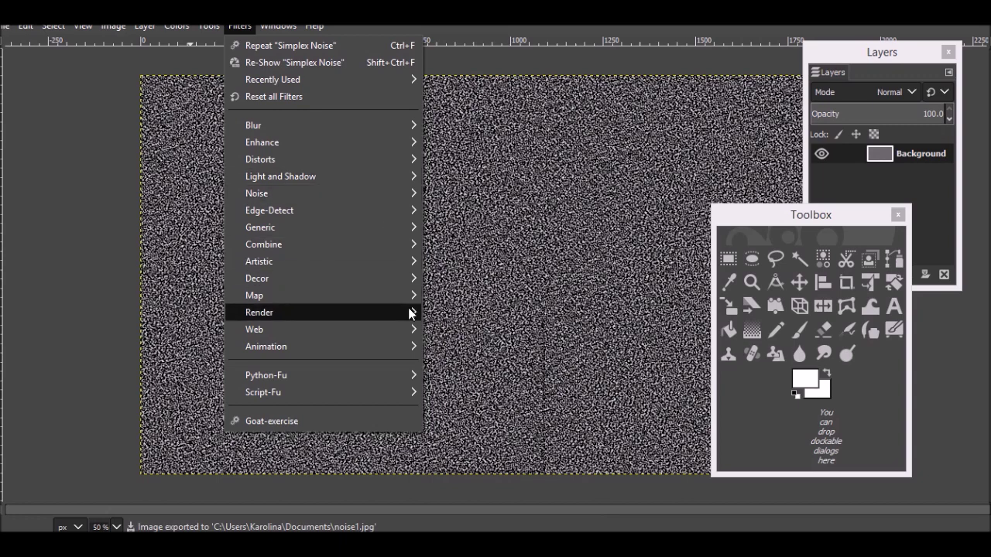
mouse_move(454, 329)
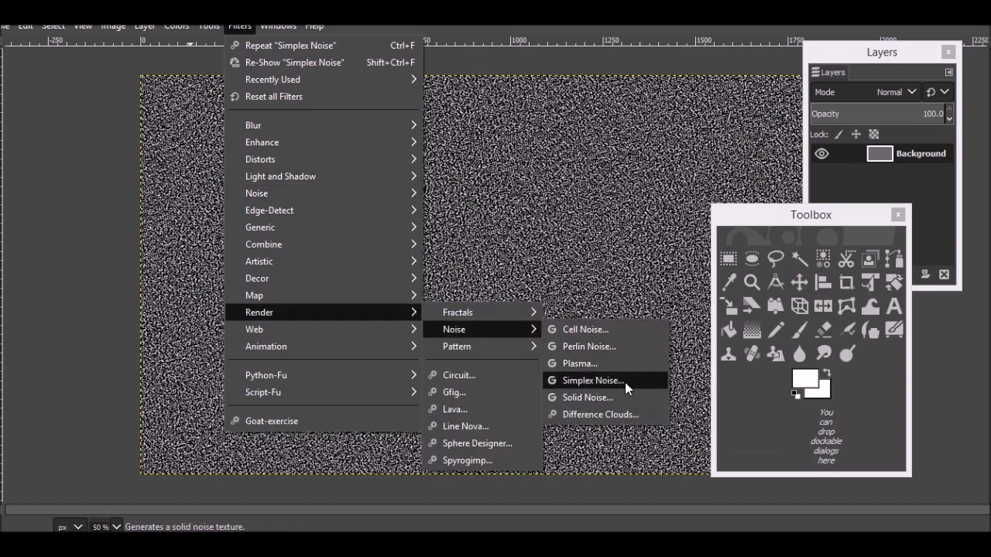
Apply Simplex Noise with scale about 7.34, 2 iterations and random seed 1
click(623, 381)
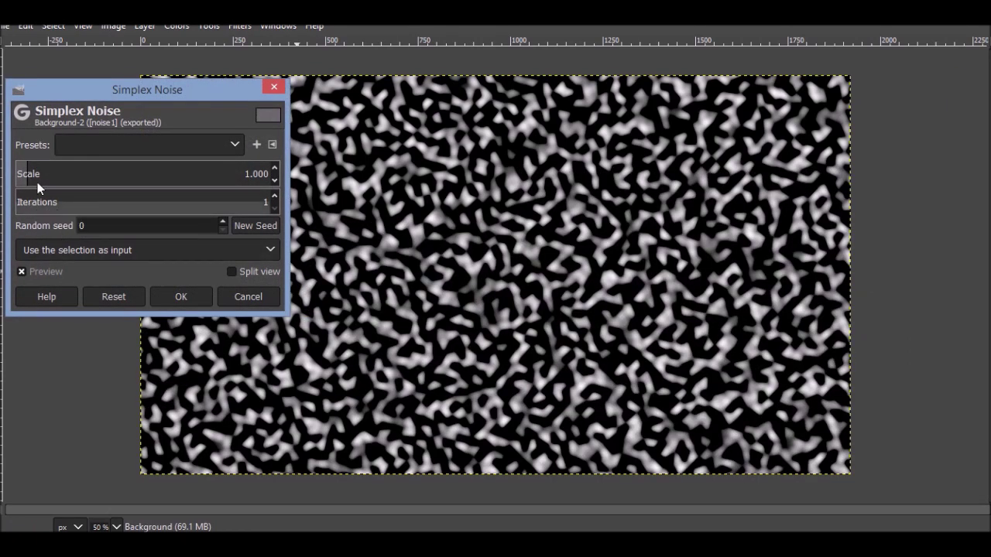
drag(51, 171, 112, 173)
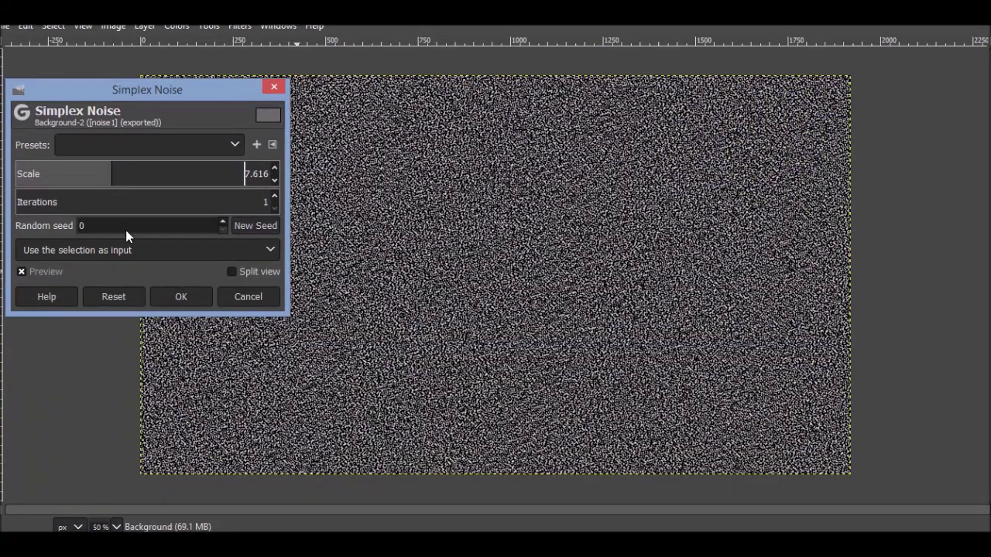
drag(112, 172, 78, 168)
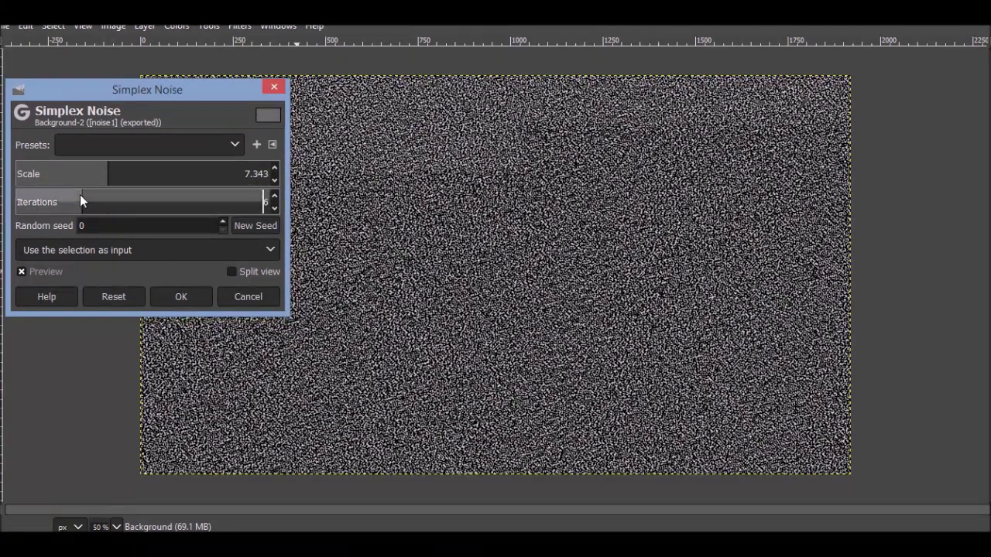
drag(79, 195, 42, 199)
click(36, 195)
click(222, 222)
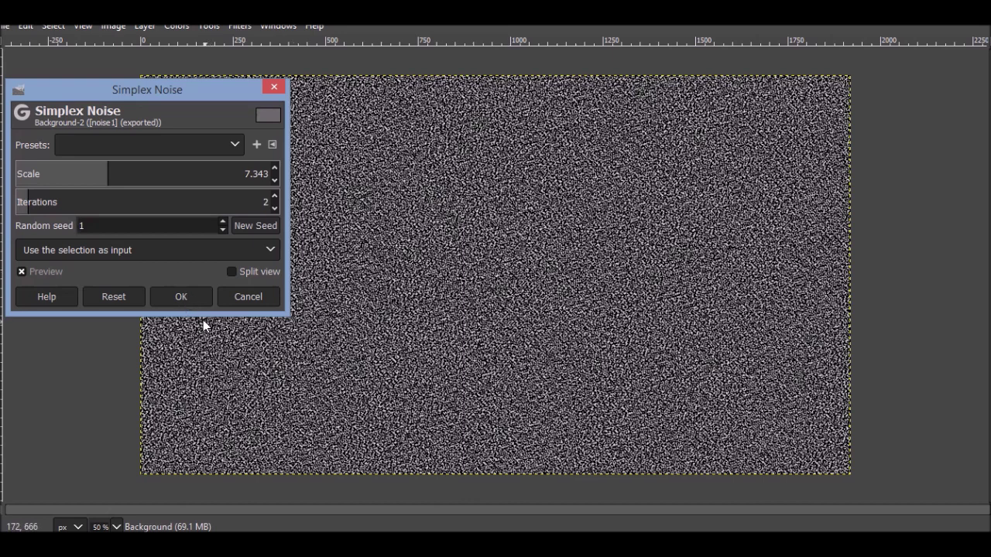
click(179, 298)
Export the image under the new name noise2.jpg in Documents
click(25, 26)
click(3, 28)
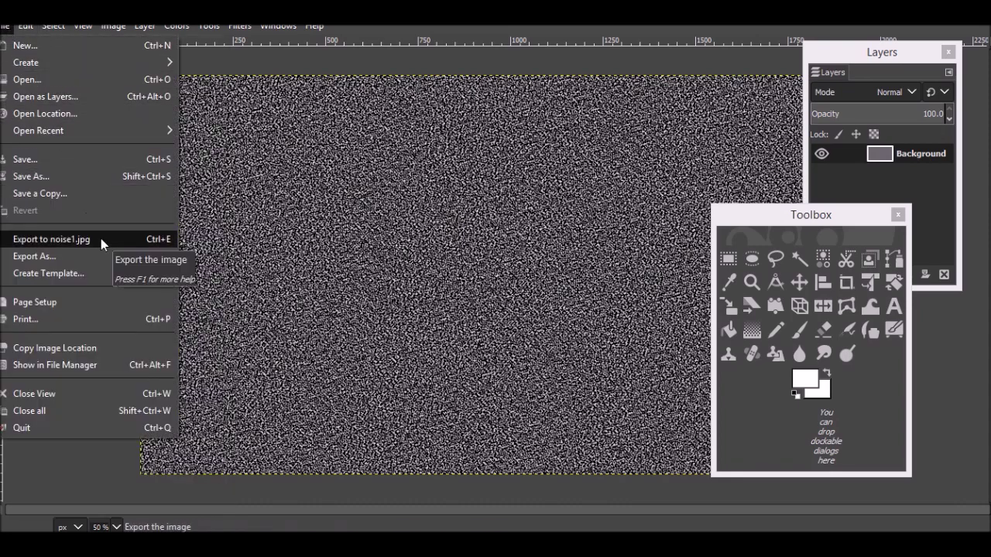
click(103, 253)
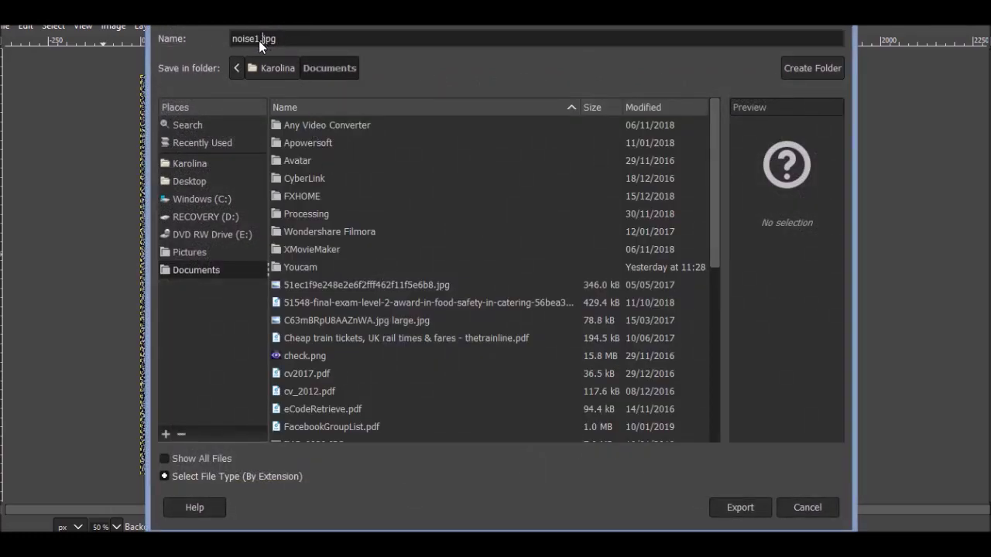
key(BackSpace)
text(2)
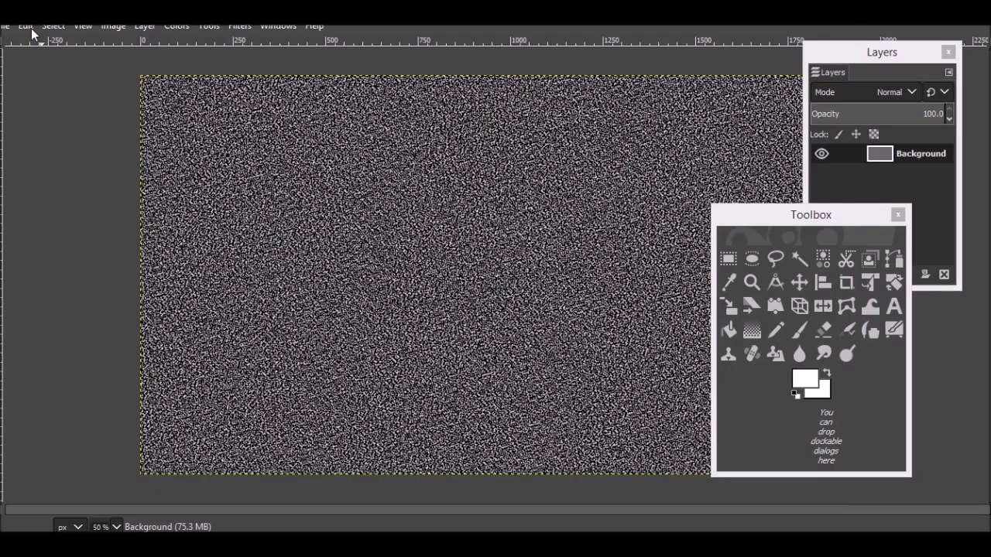
click(28, 27)
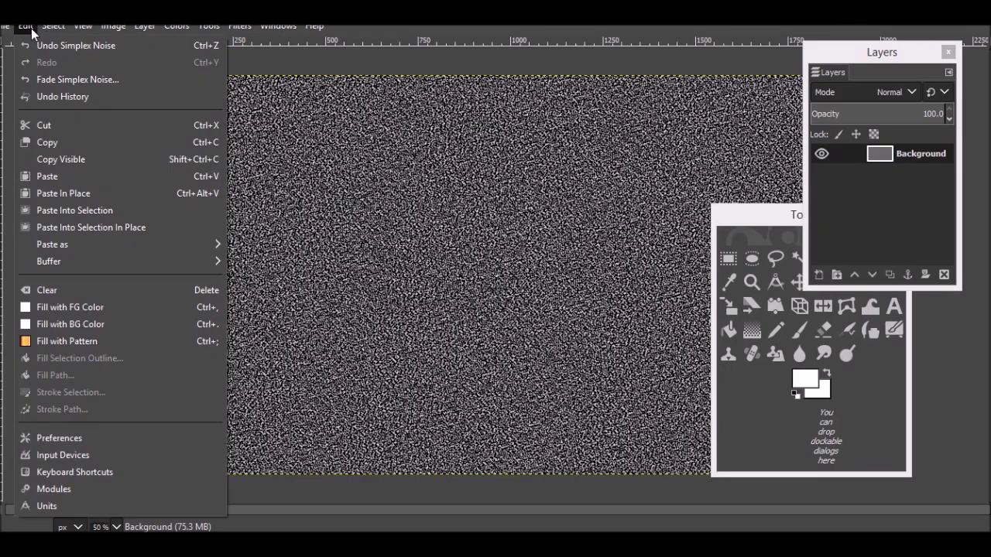
Reopen the Filters menu to reach the Render > Noise generators
click(27, 29)
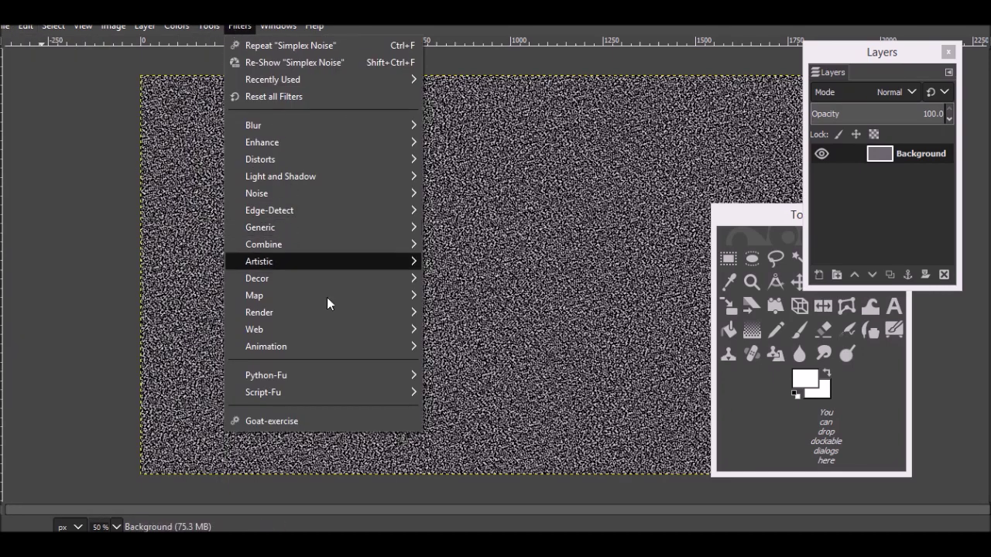
mouse_move(260, 312)
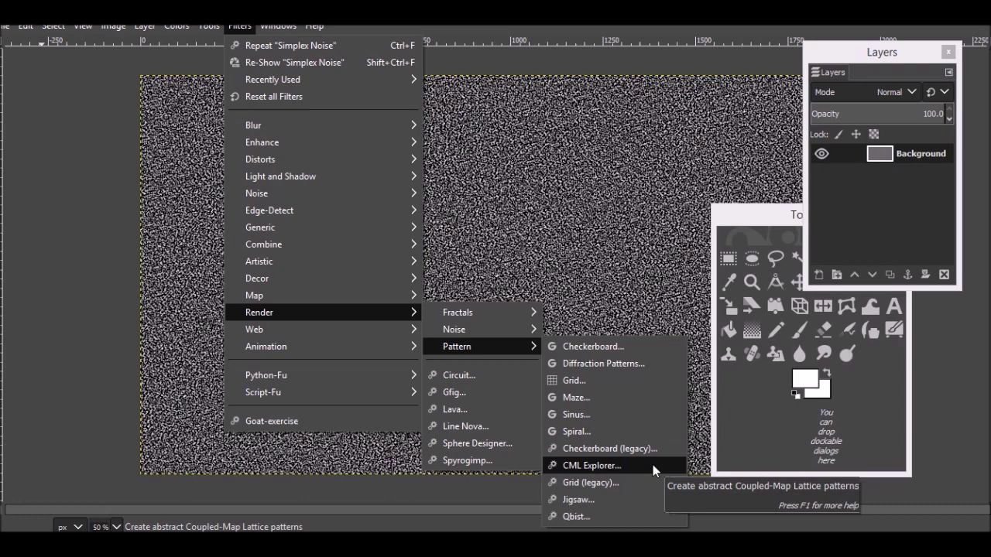
mouse_move(455, 329)
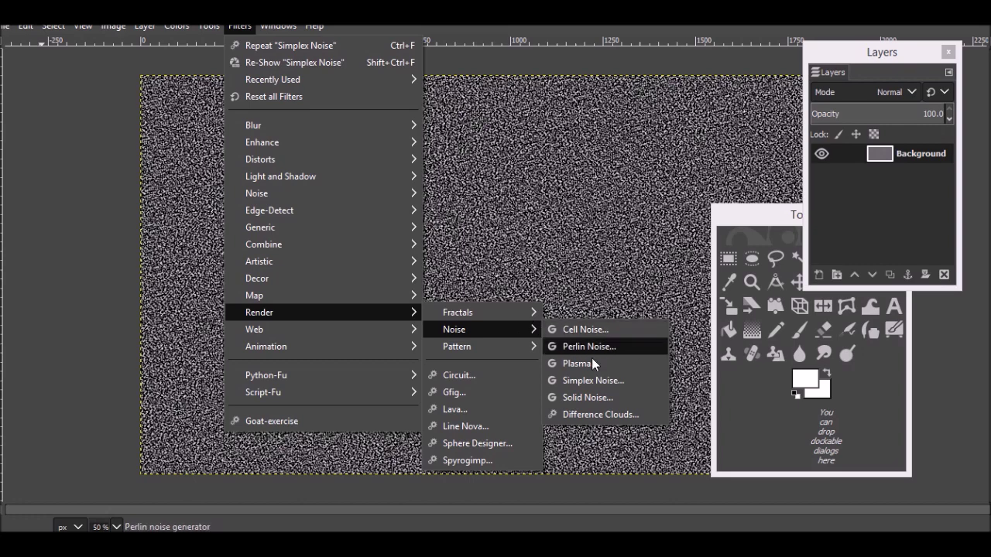
Apply Simplex Noise again with random seed 1, 2 iterations and scale 7.326
click(592, 380)
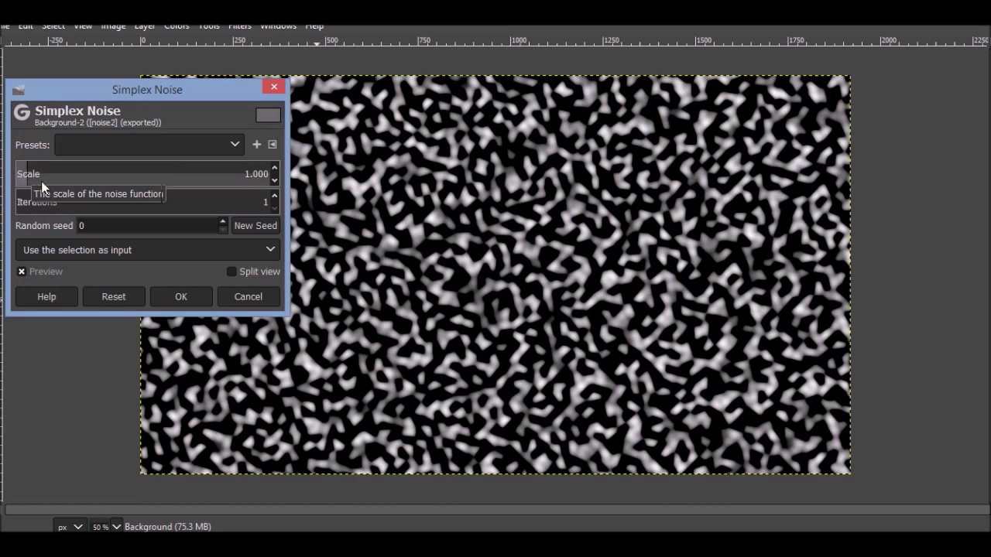
click(223, 222)
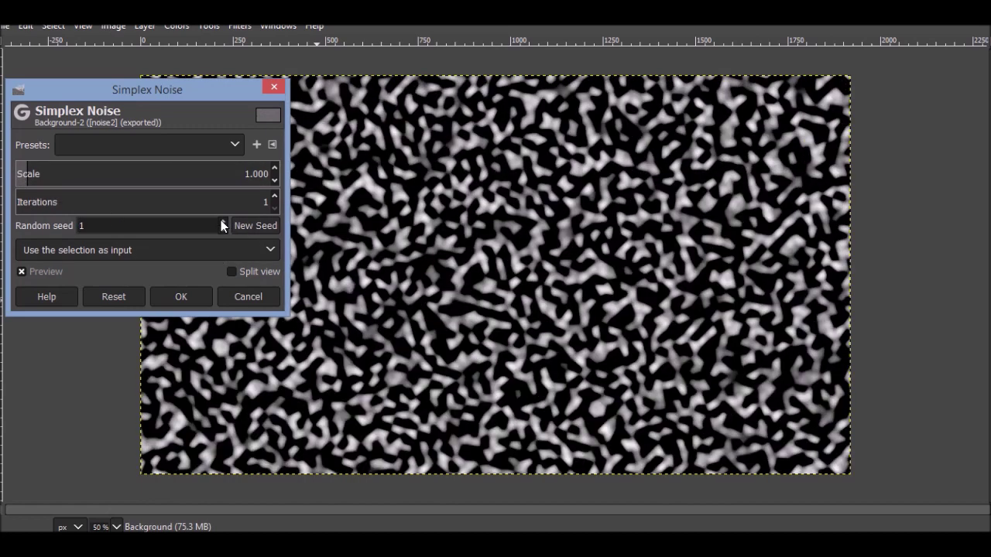
click(274, 197)
mouse_move(80, 167)
mouse_down()
mouse_move(65, 173)
mouse_move(109, 168)
mouse_up()
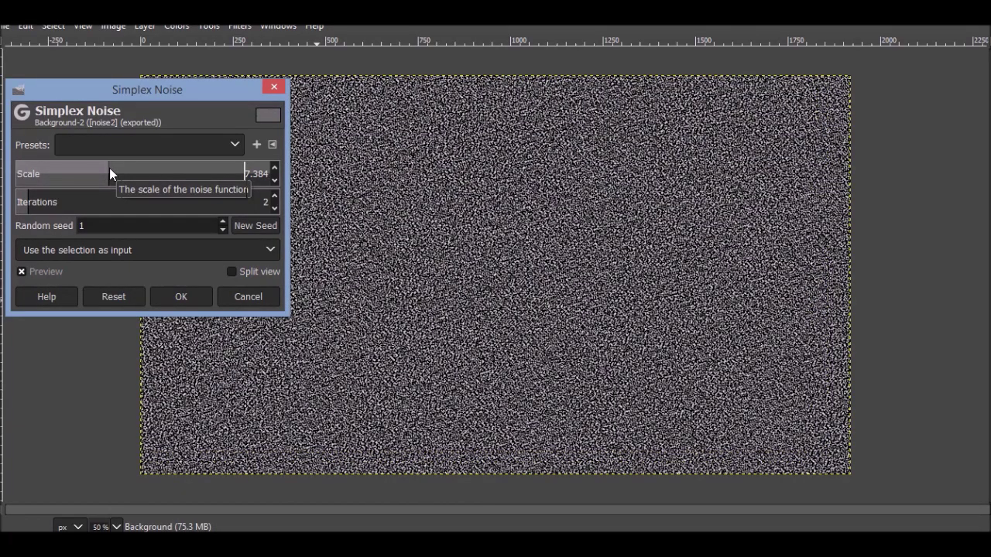
drag(109, 168, 108, 168)
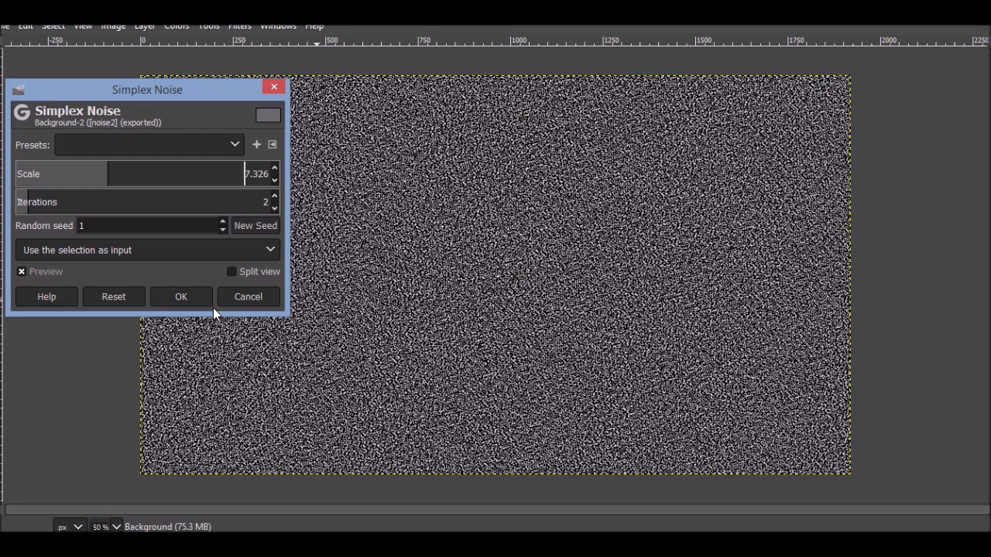
click(275, 209)
click(274, 198)
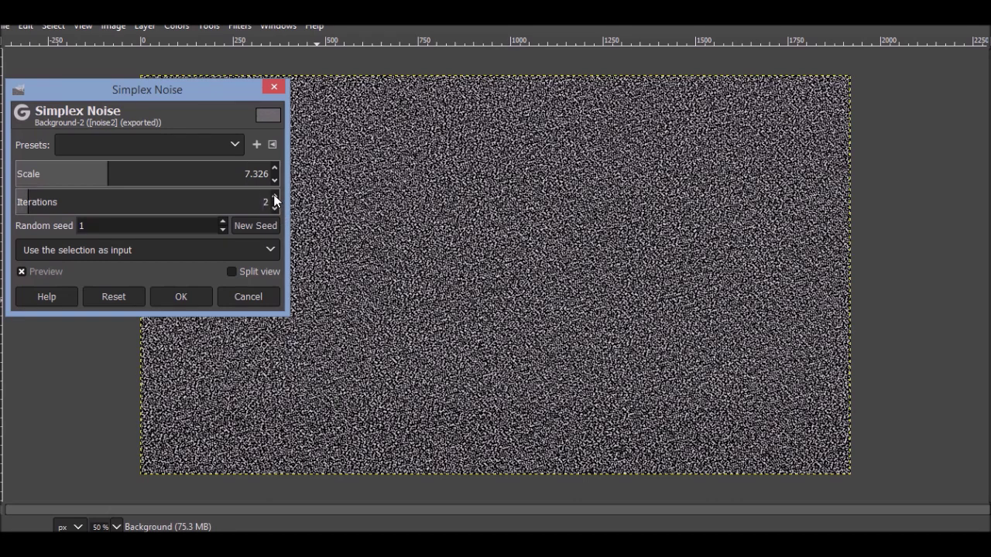
click(189, 294)
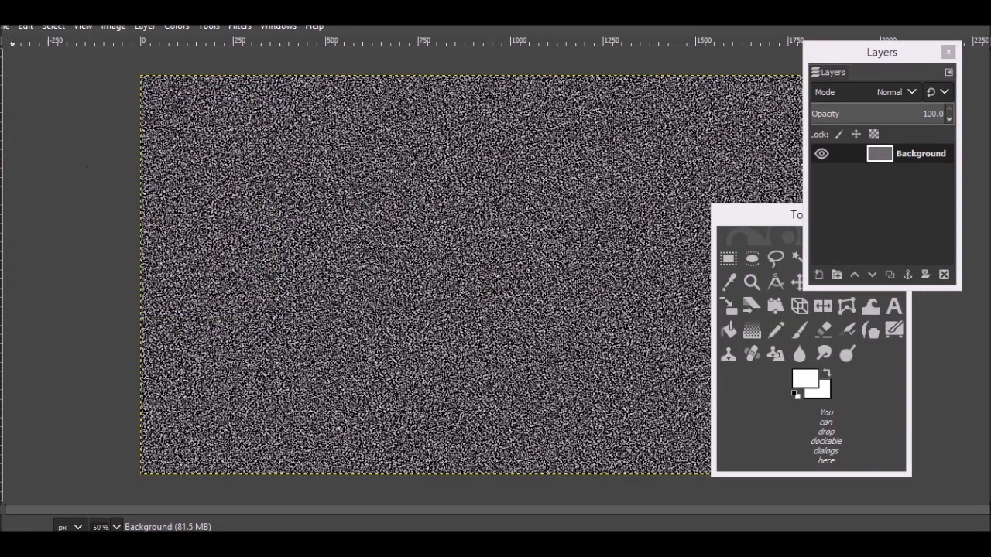
click(7, 30)
Export the image as noise3.jpg to Documents, accepting the JPEG settings
click(64, 255)
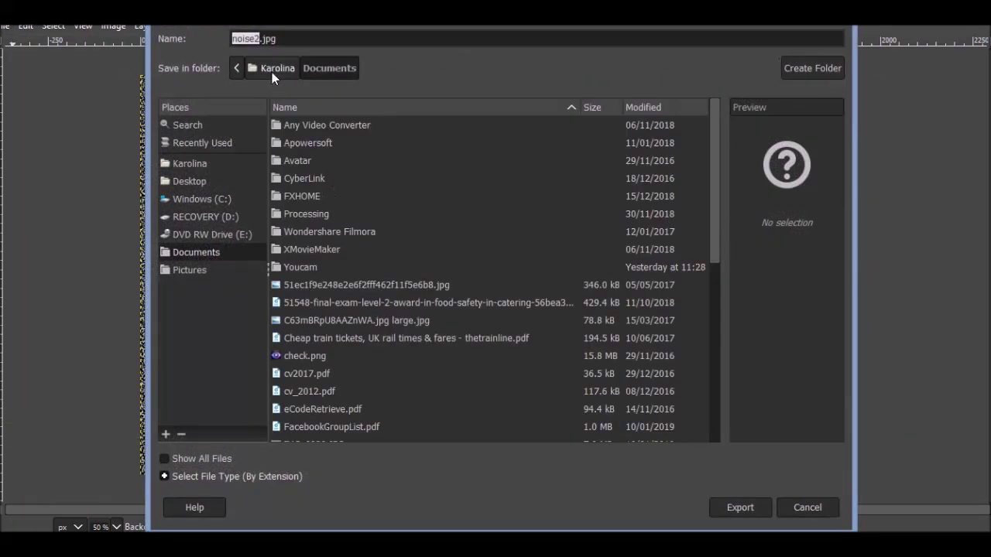
key(BackSpace)
text(3)
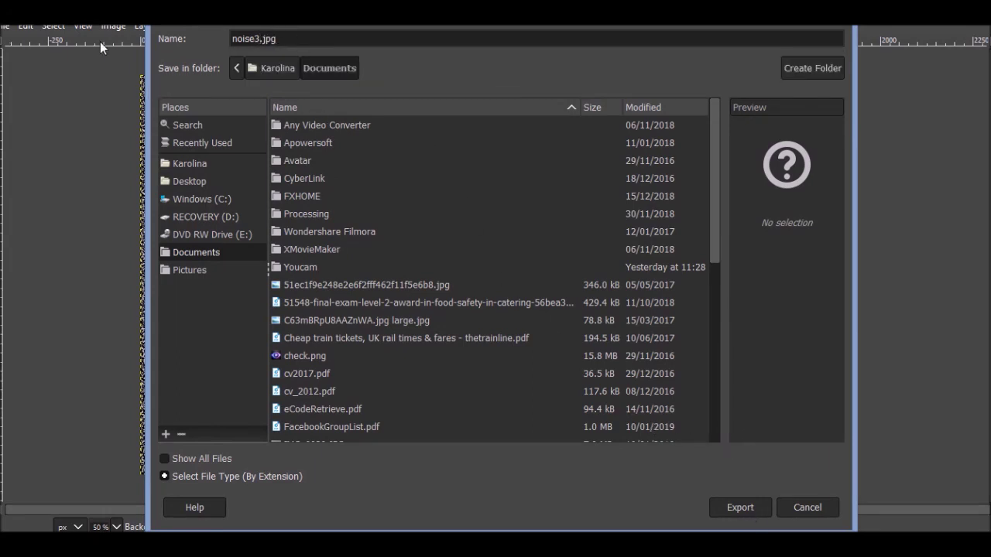
key(Return)
click(508, 370)
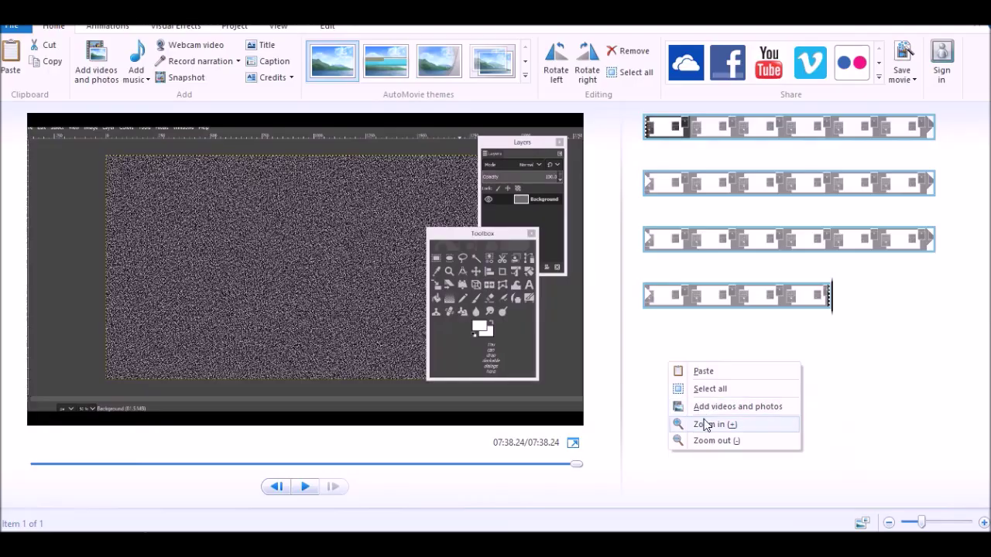
Append noise1, noise2 and noise3 from the Documents folder to the end of the storyboard
click(706, 414)
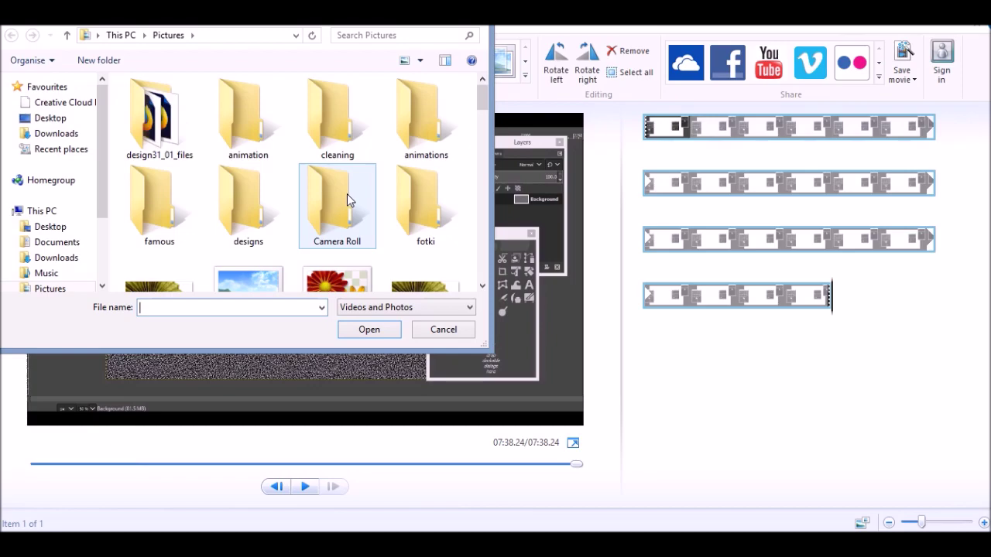
drag(483, 108, 478, 284)
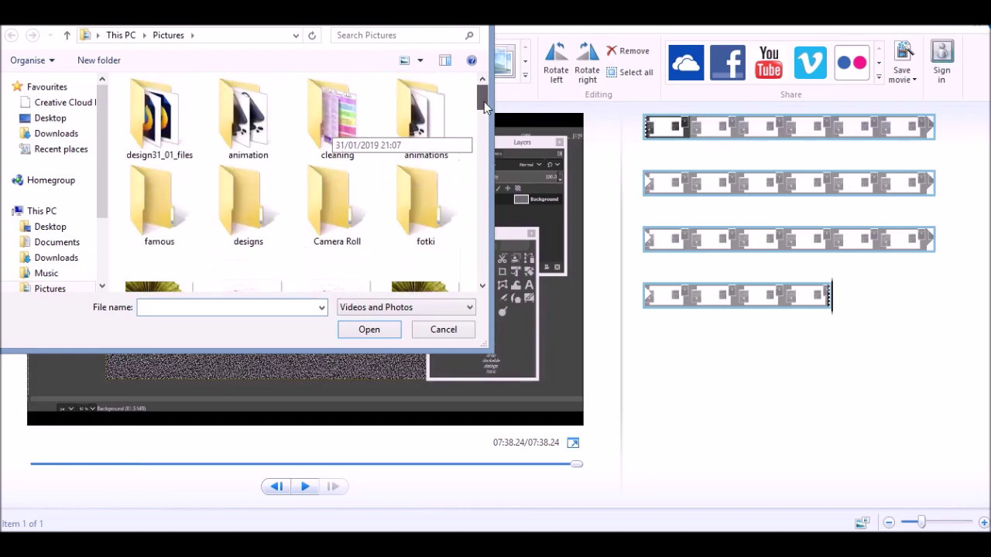
drag(478, 284, 482, 143)
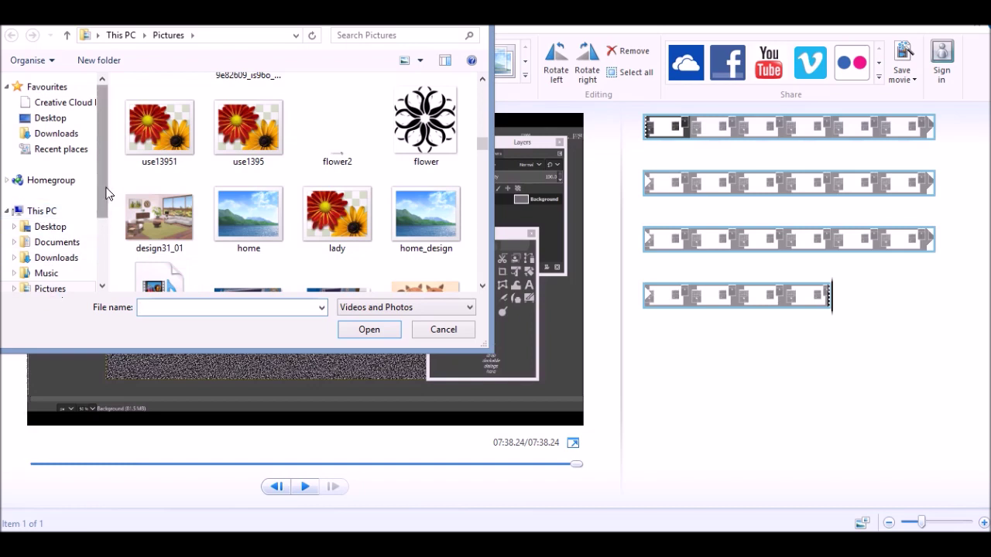
click(62, 241)
drag(480, 117, 474, 243)
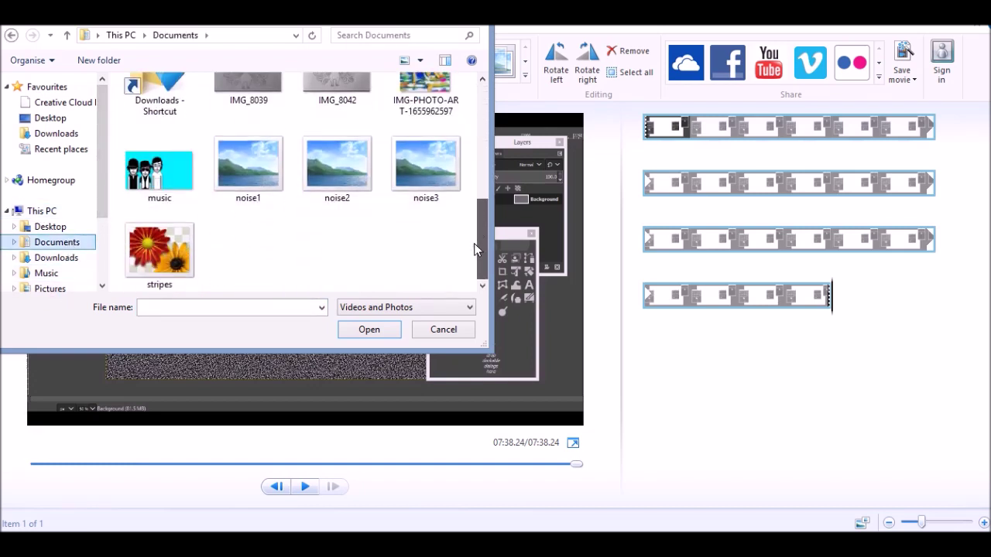
click(234, 176)
shift+click(317, 172)
shift+click(426, 170)
click(379, 330)
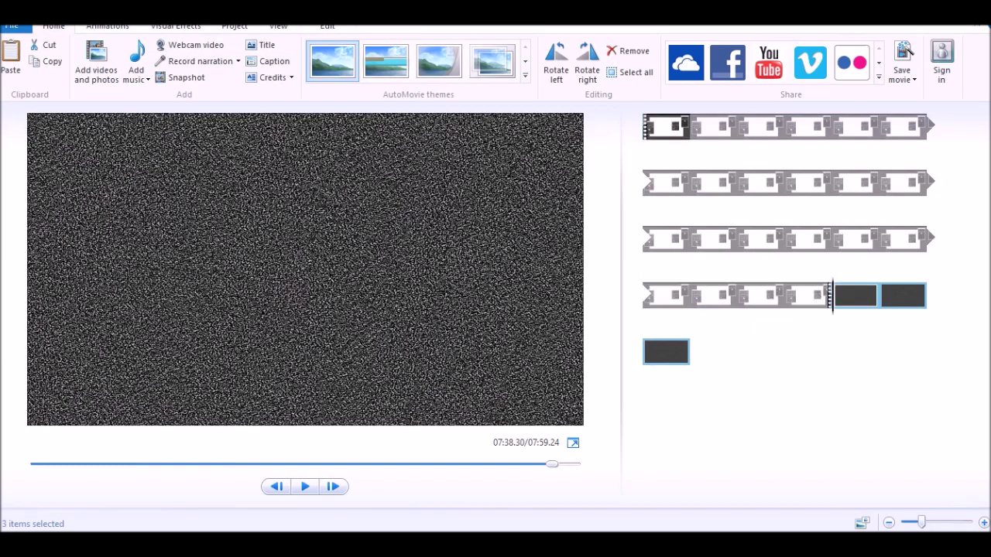
Preview the noise clips and set the first noise image's duration to 0.20 seconds
click(305, 487)
click(306, 488)
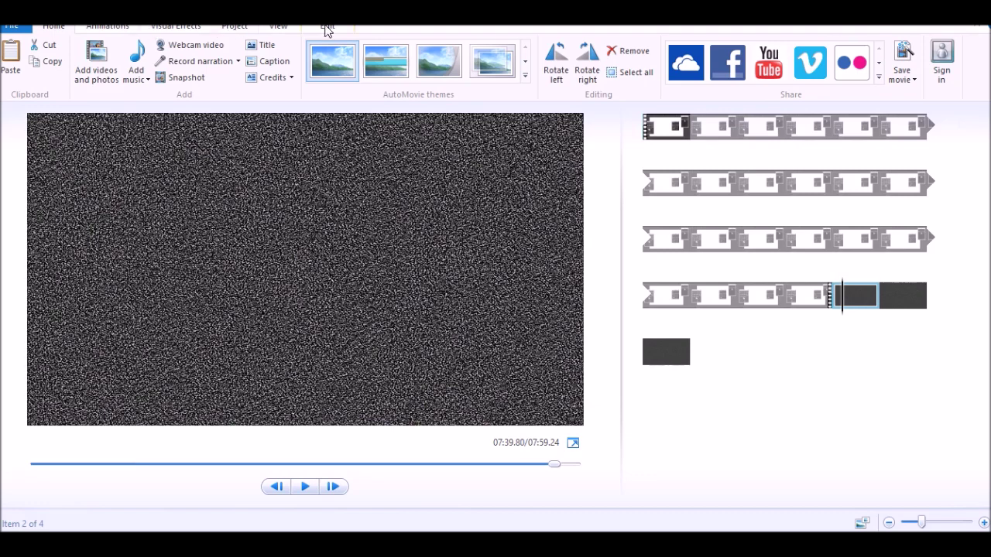
click(326, 28)
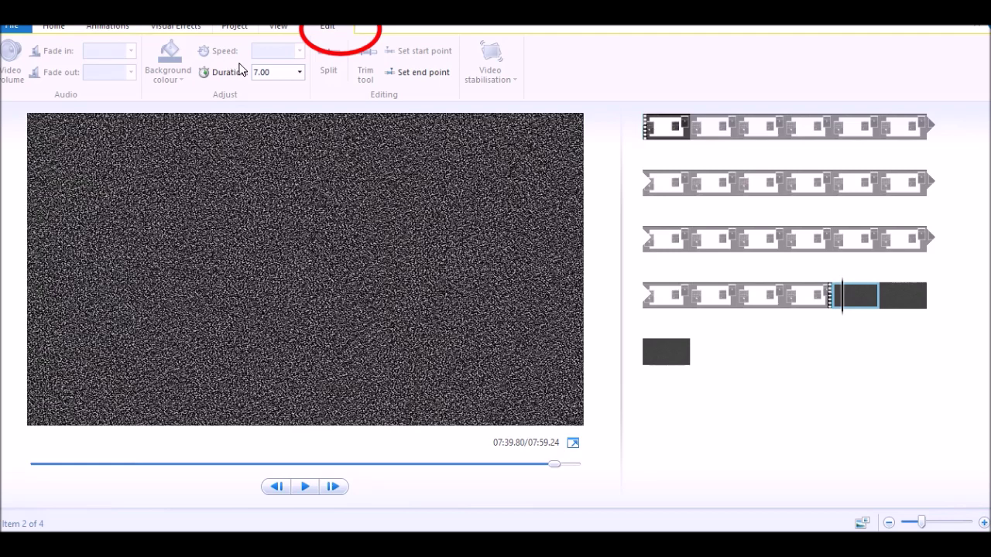
click(301, 72)
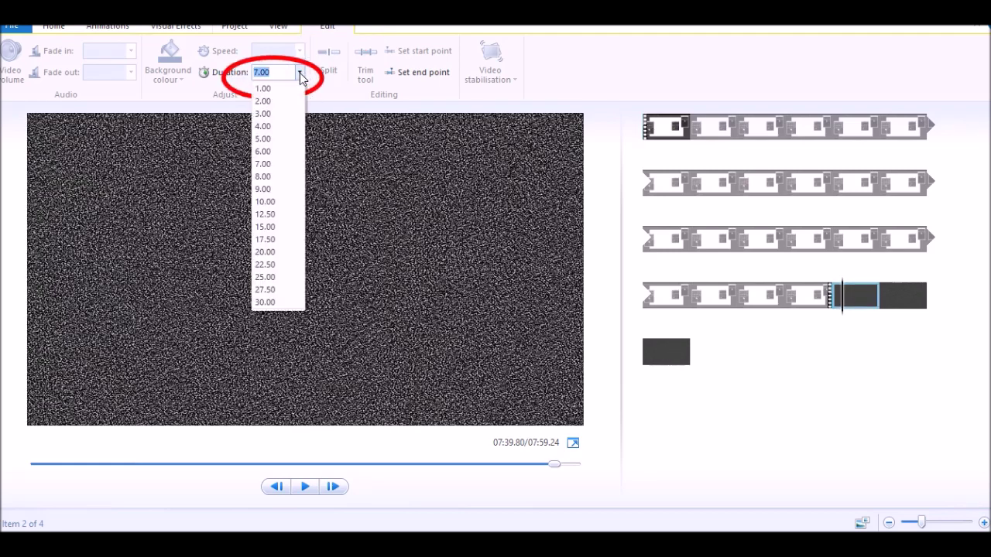
click(272, 73)
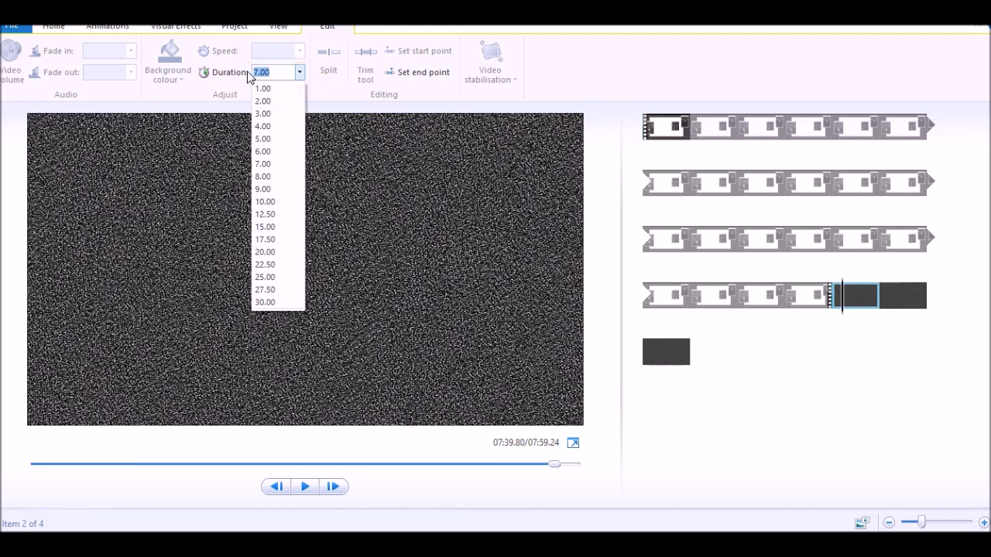
text(0.2)
key(Return)
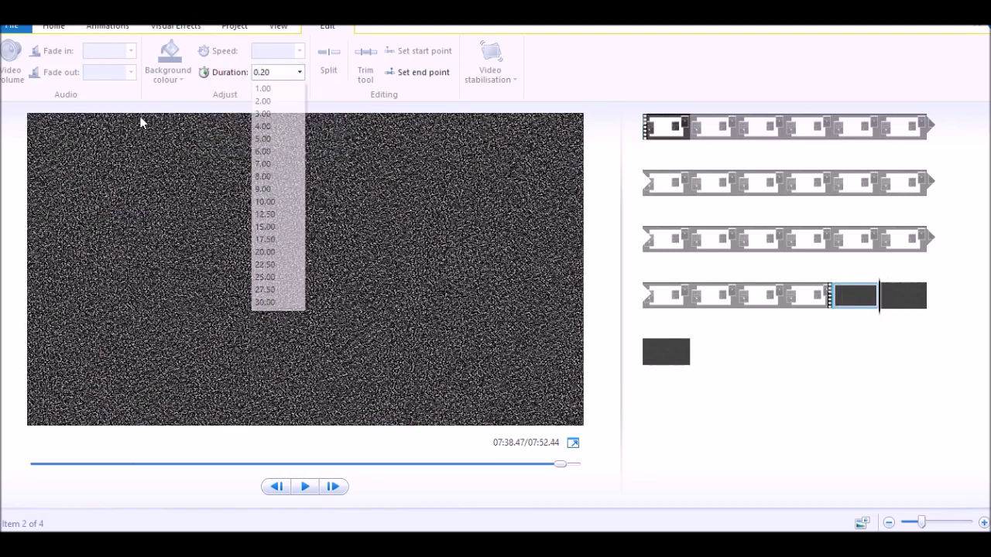
Set the second and third noise images to a 0.20-second duration as well
click(891, 298)
click(299, 73)
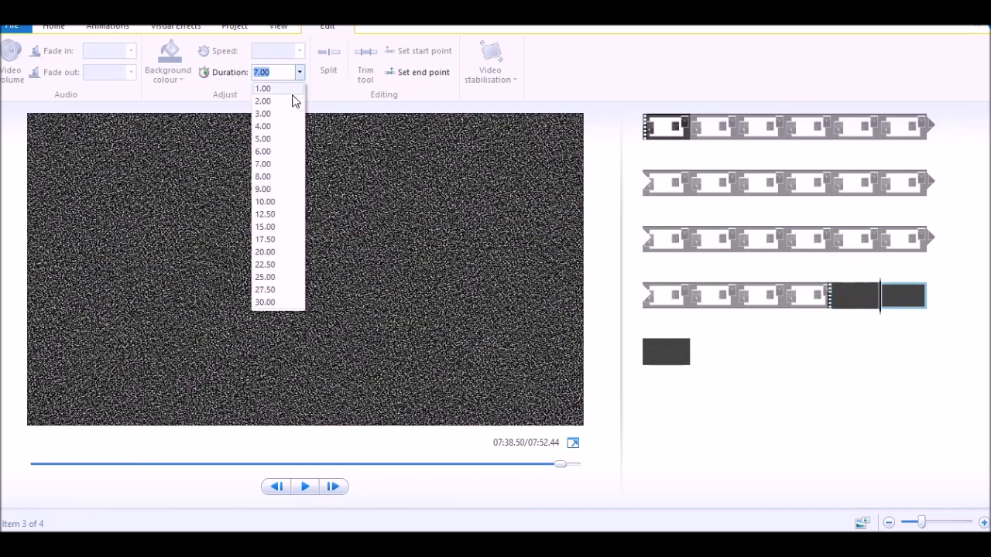
text(0.2)
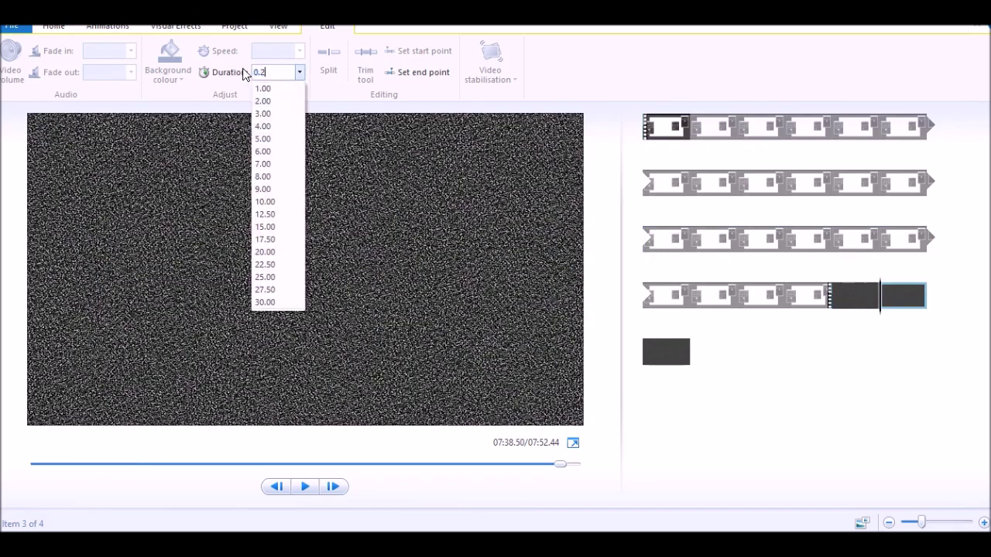
key(Return)
click(681, 353)
click(287, 77)
text(0)
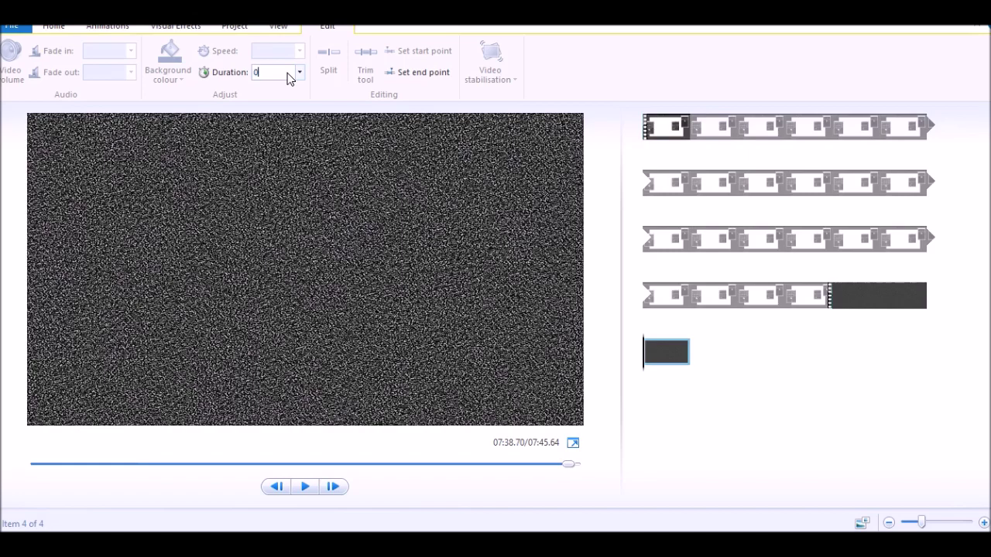
key(Return)
click(839, 298)
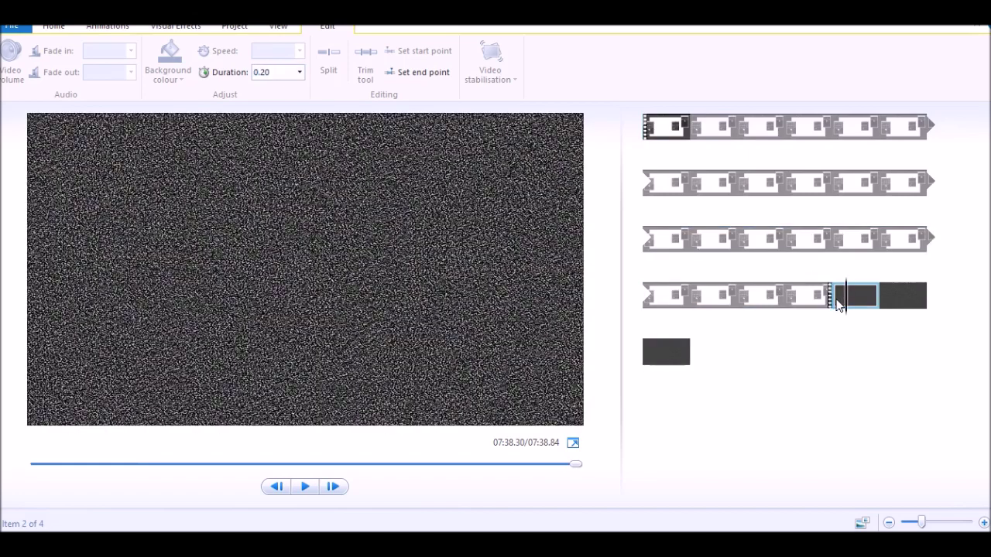
click(831, 301)
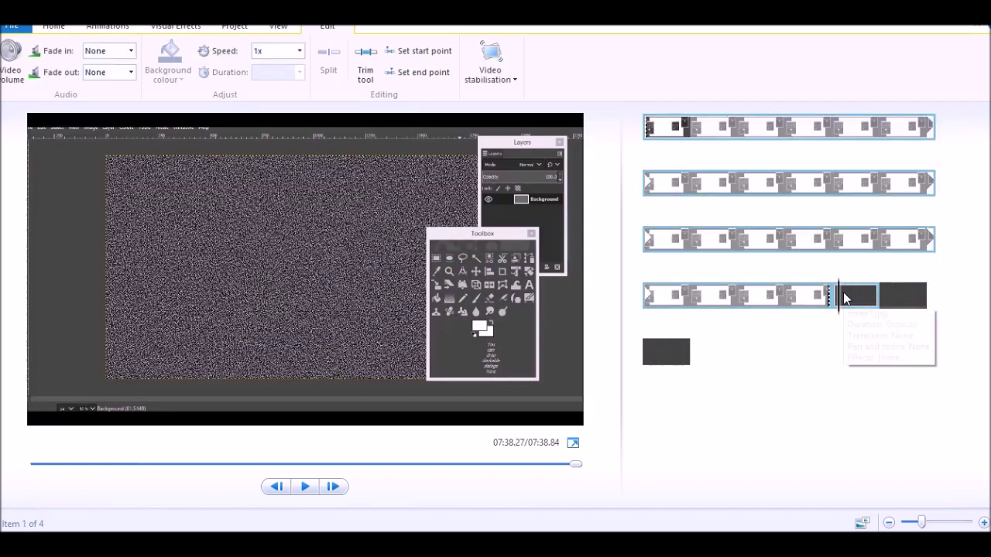
Preview the project, then select and copy the three 0.20-second noise clips
click(305, 487)
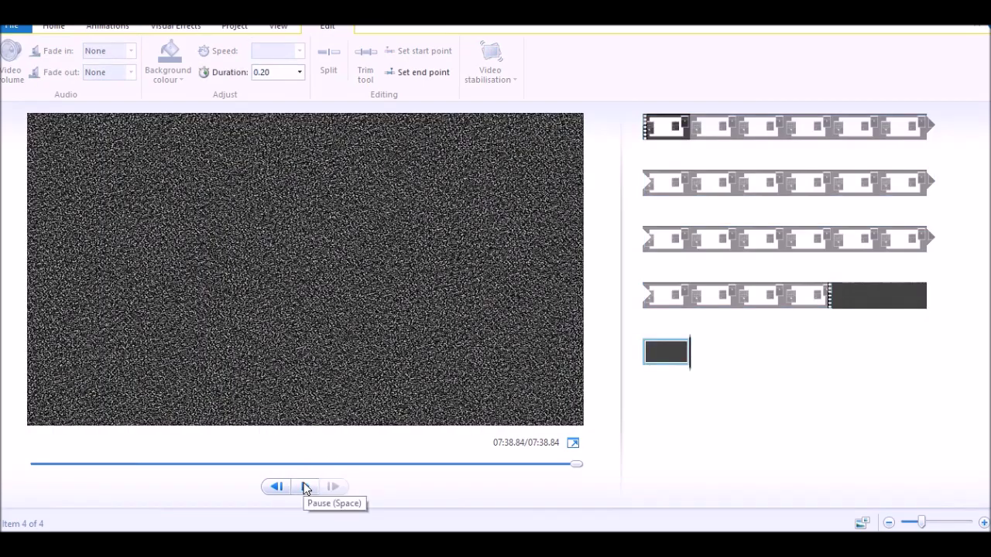
click(846, 301)
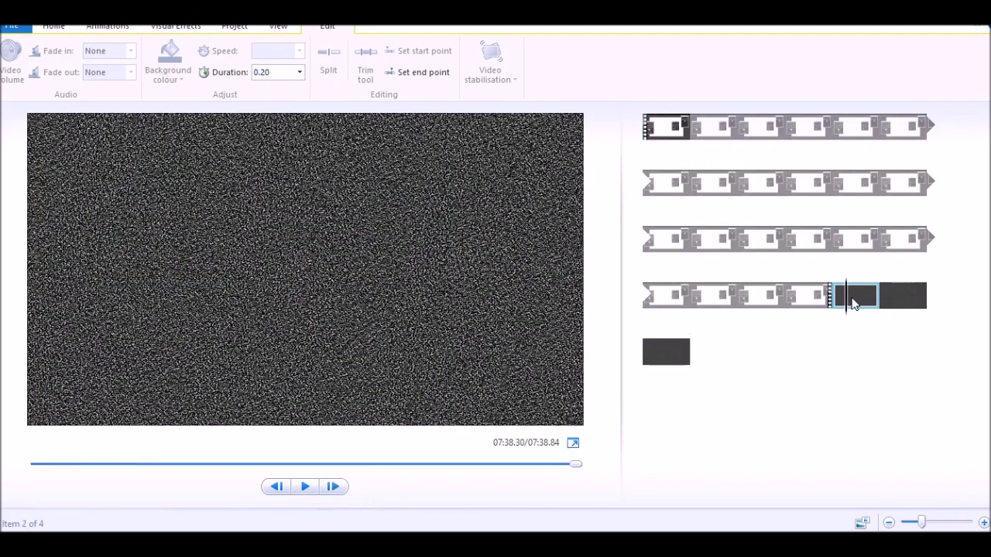
shift+click(671, 357)
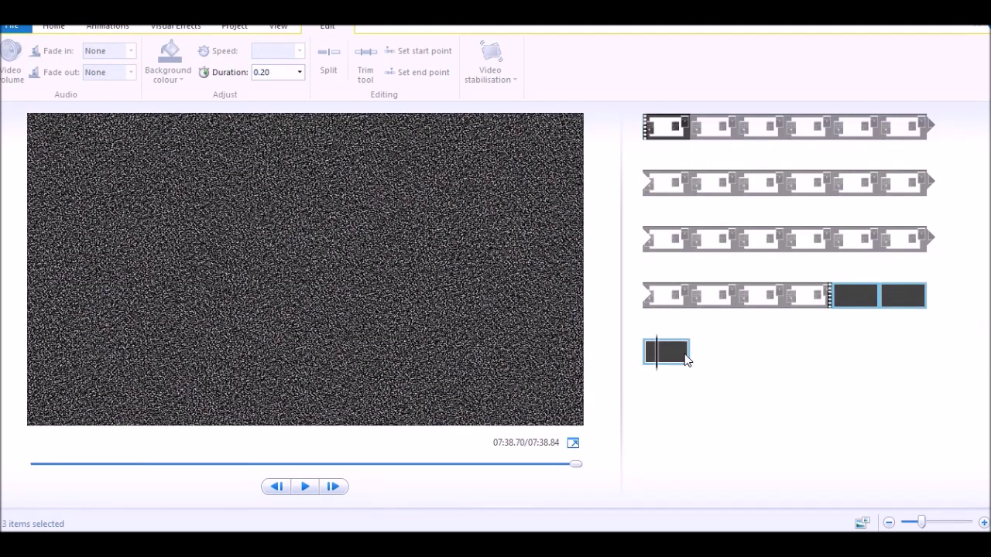
click(706, 379)
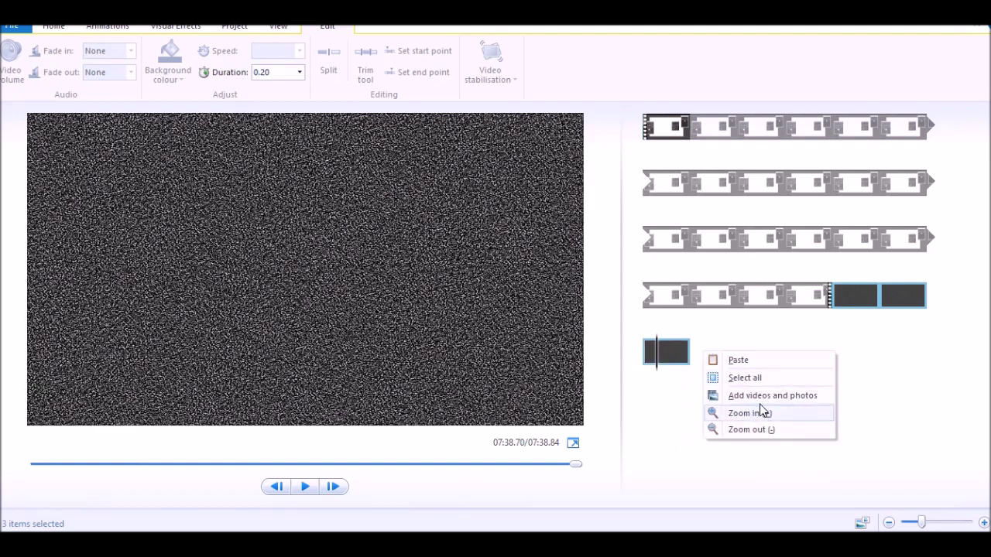
right_click(841, 296)
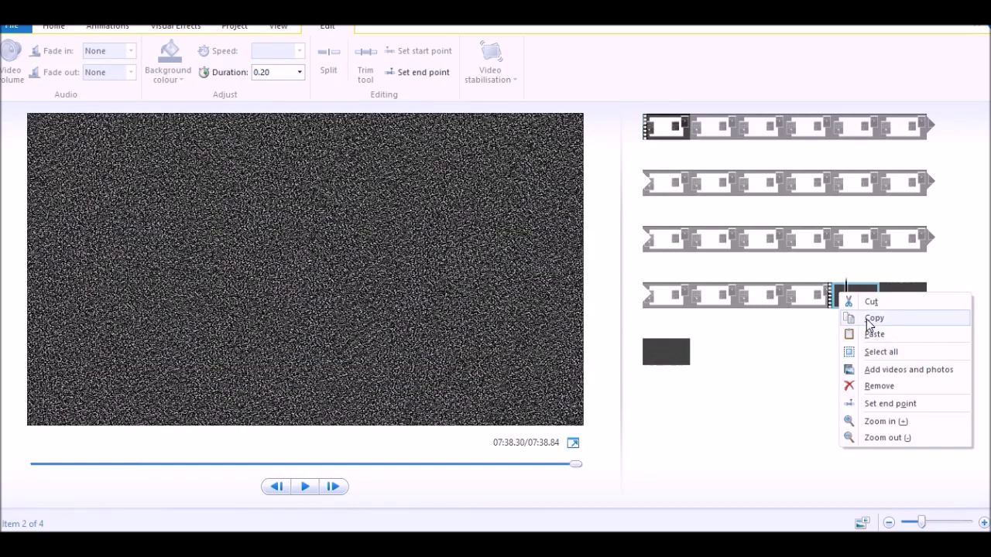
click(869, 318)
Paste the copied noise clips twice at the end of the storyboard
click(696, 348)
right_click(708, 350)
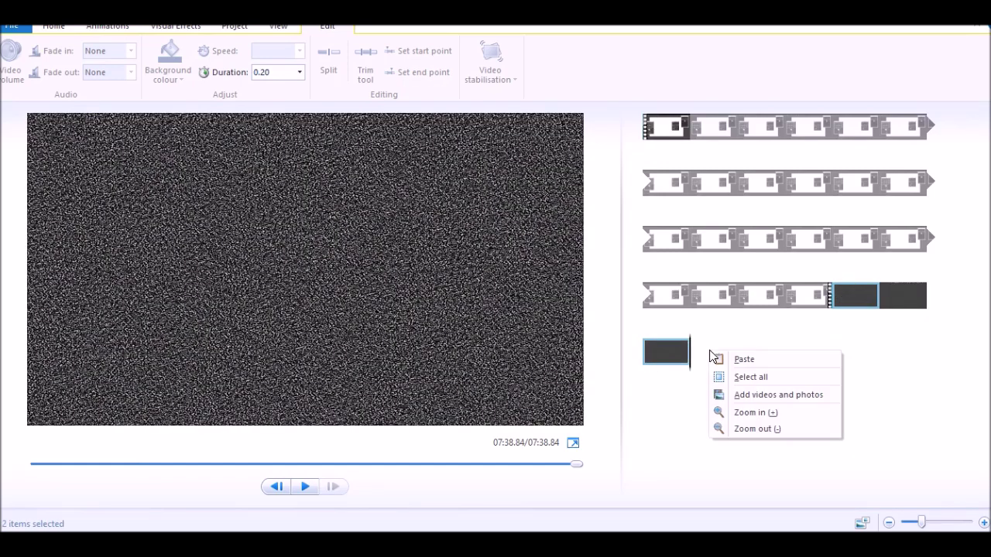
click(763, 360)
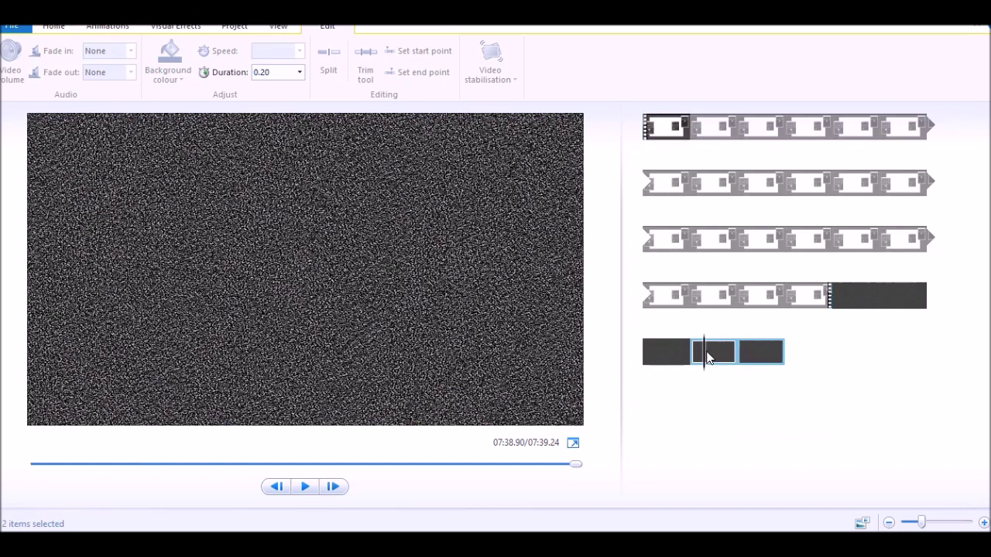
click(797, 361)
right_click(784, 358)
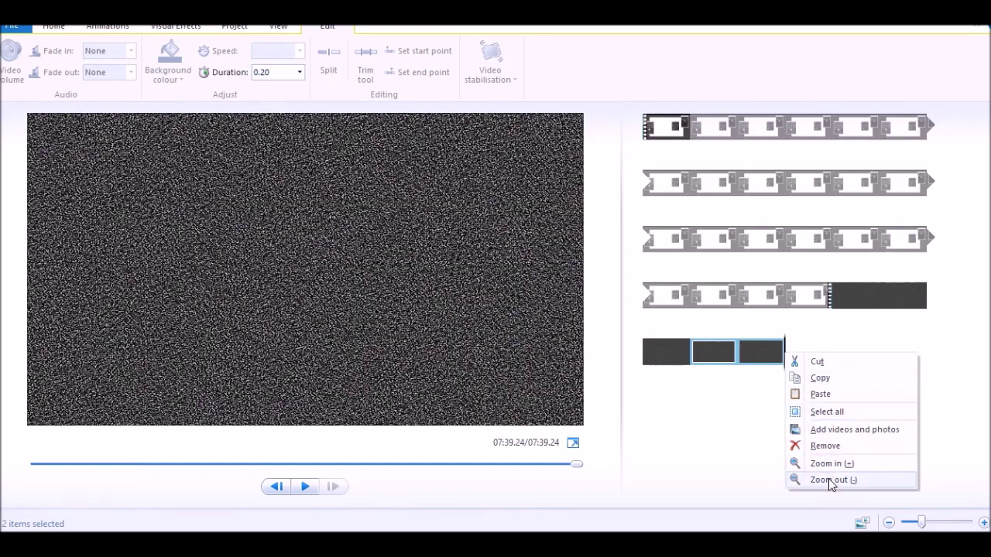
click(842, 392)
Paste another copy after the last clip and play the project to check the static
click(871, 362)
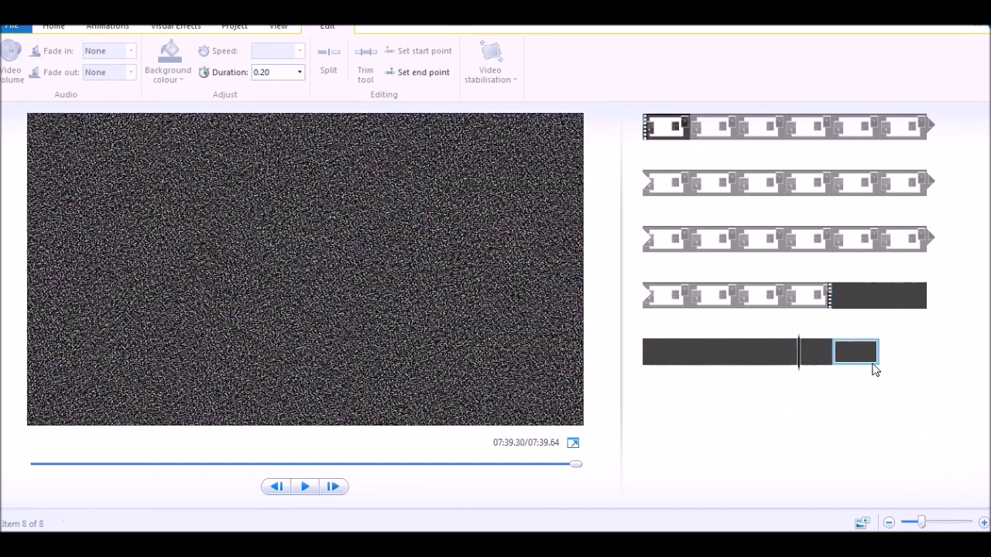
right_click(878, 359)
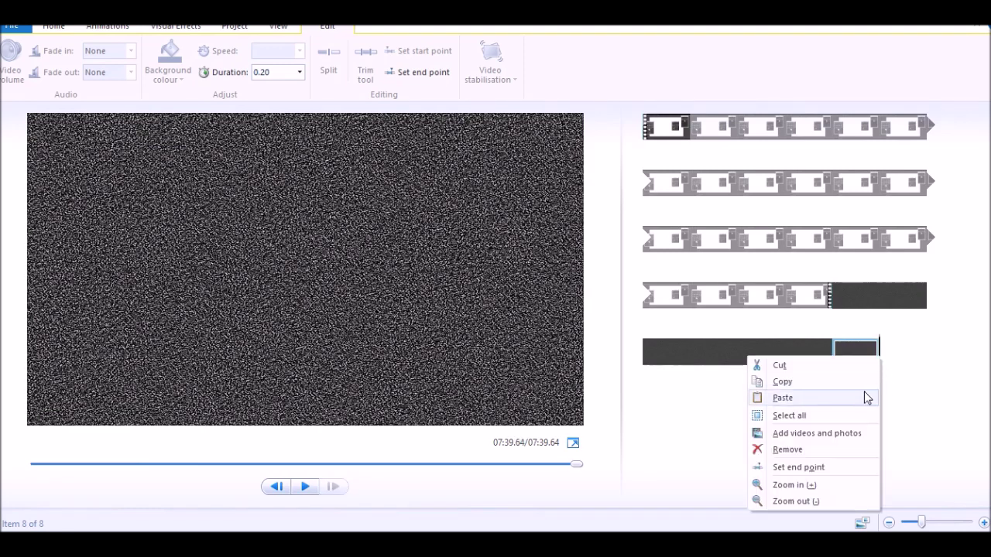
click(859, 394)
click(844, 298)
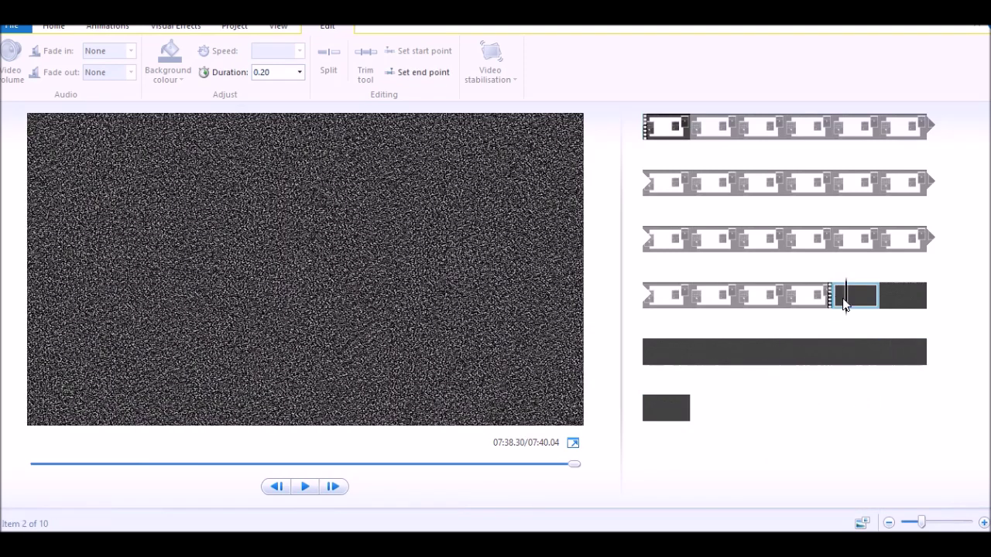
click(307, 488)
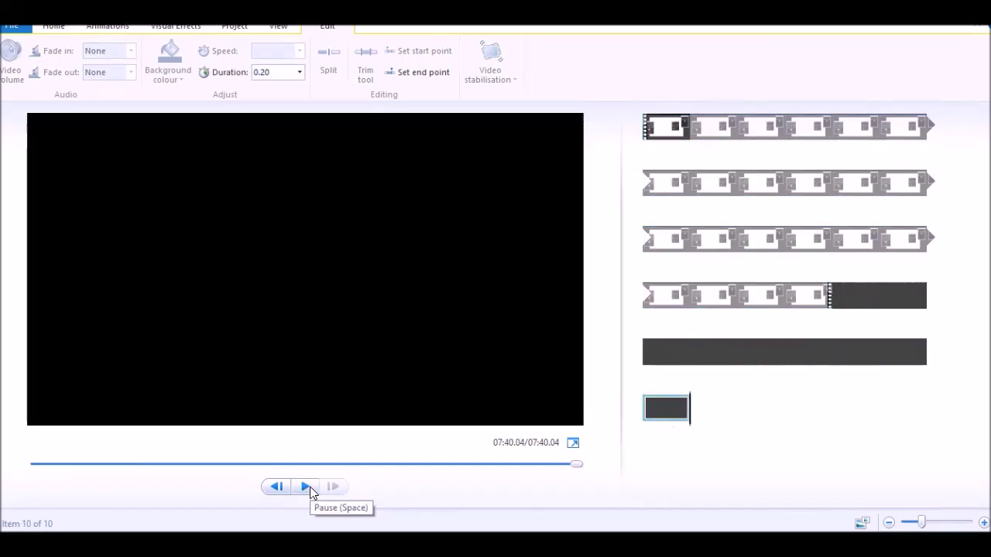
right_click(692, 405)
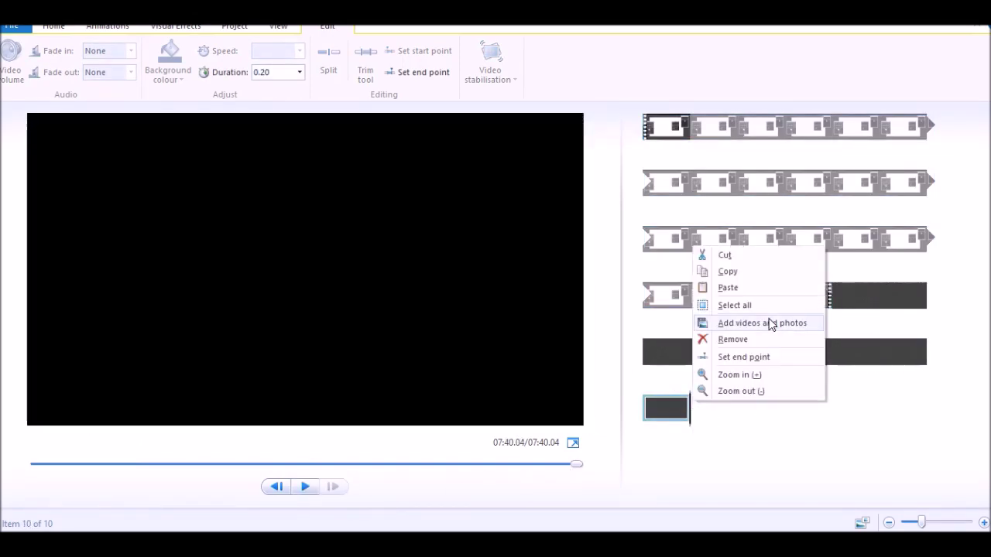
Paste two more noise clips at the end, then copy three noise clips spanning rows 4-5
click(767, 290)
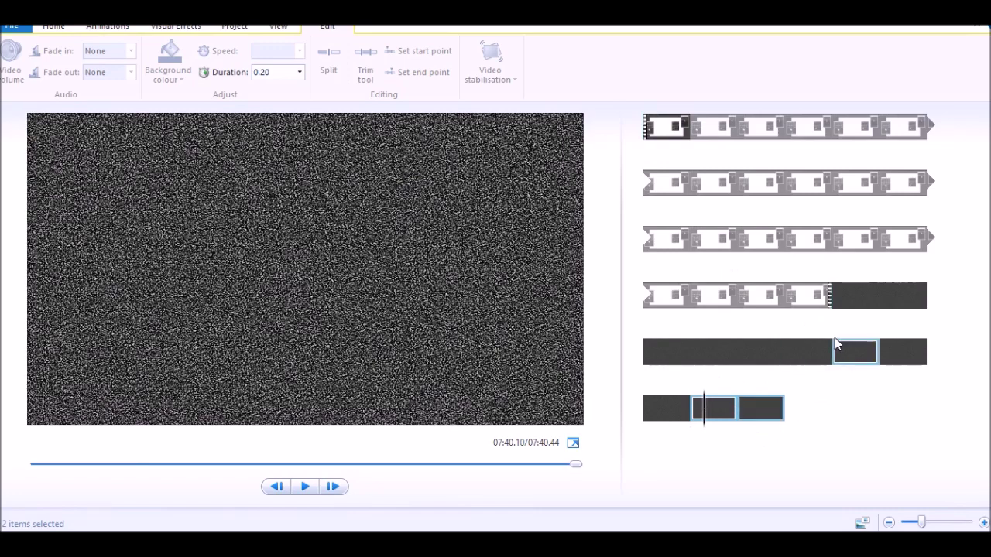
drag(757, 414, 840, 305)
ctrl+click(657, 352)
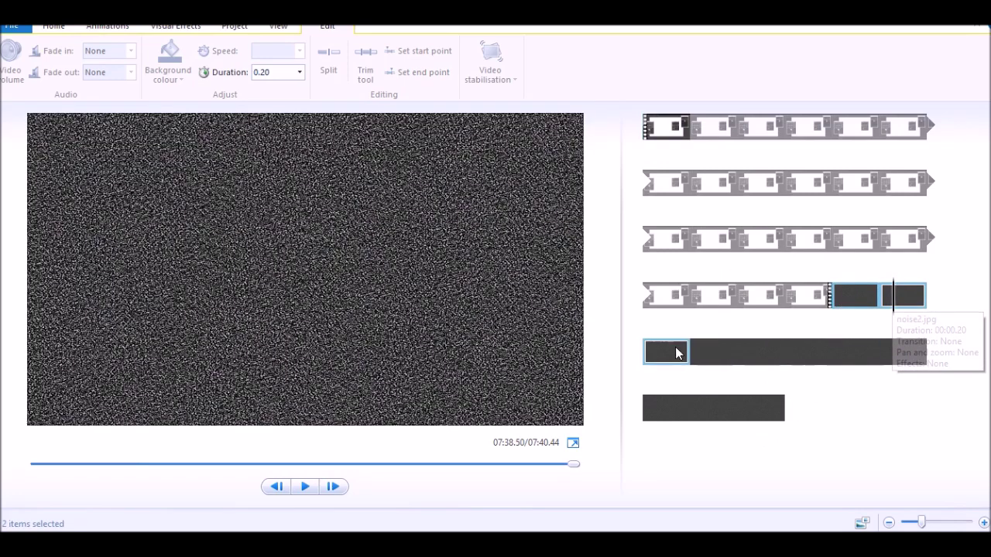
right_click(674, 349)
click(707, 374)
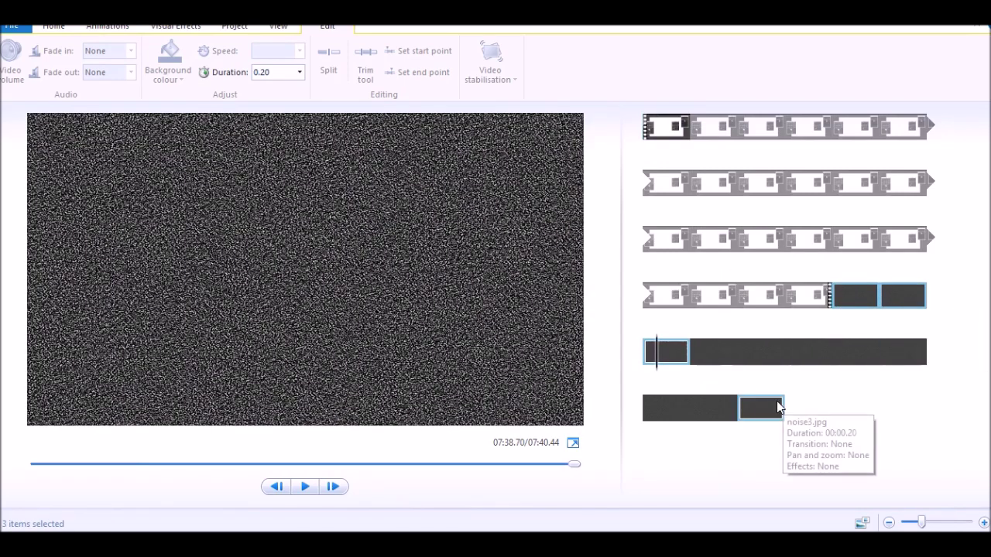
Paste the three copied noise clips at the end of the sequence several times
click(749, 406)
right_click(803, 411)
click(785, 405)
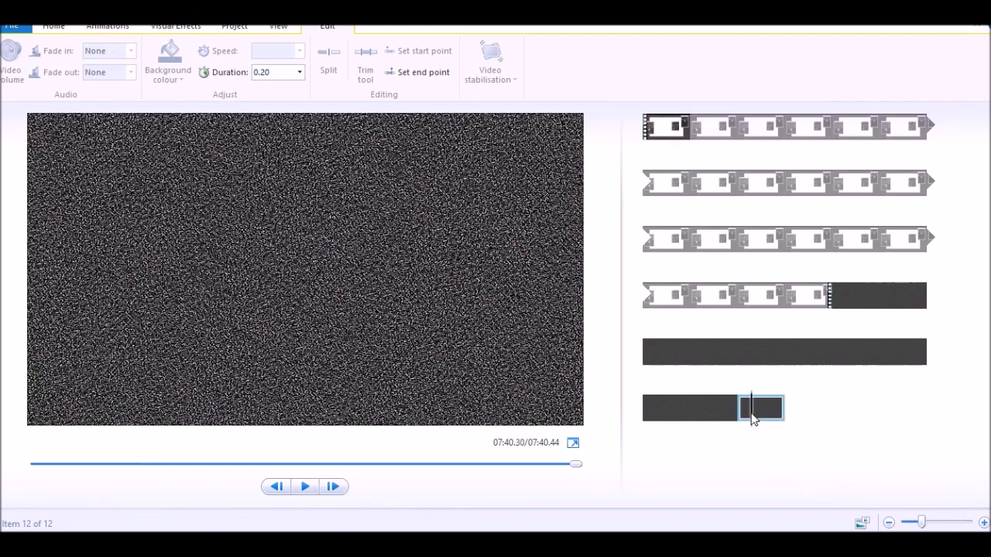
click(704, 411)
click(819, 416)
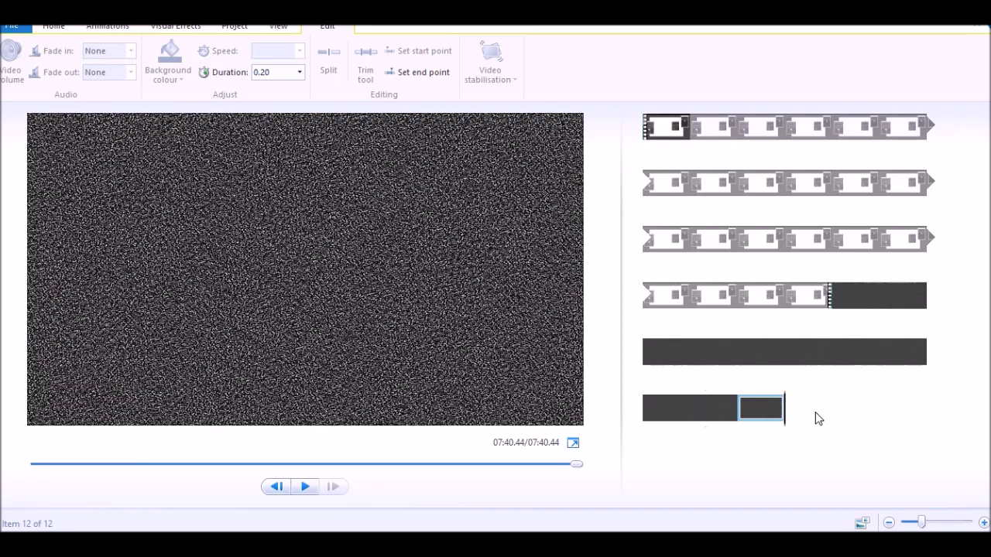
right_click(787, 407)
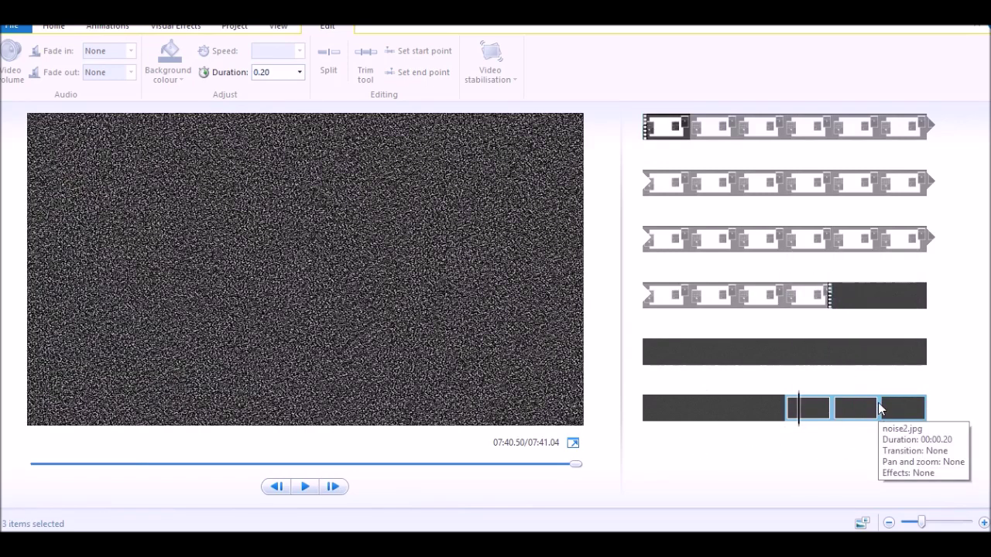
right_click(931, 418)
click(842, 320)
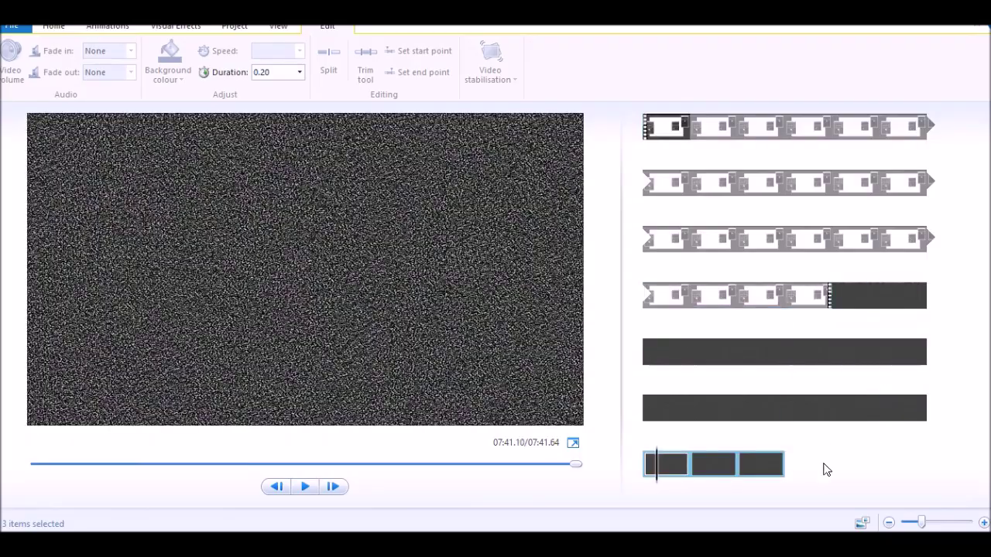
click(800, 470)
click(822, 367)
click(845, 295)
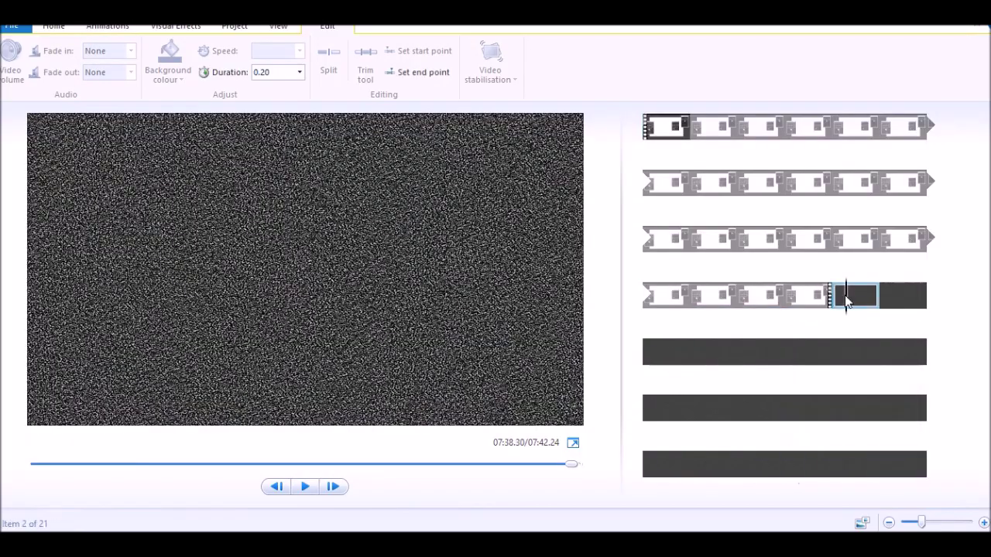
Preview the extended static sequence, replaying it from the row-4 noise clip
click(304, 486)
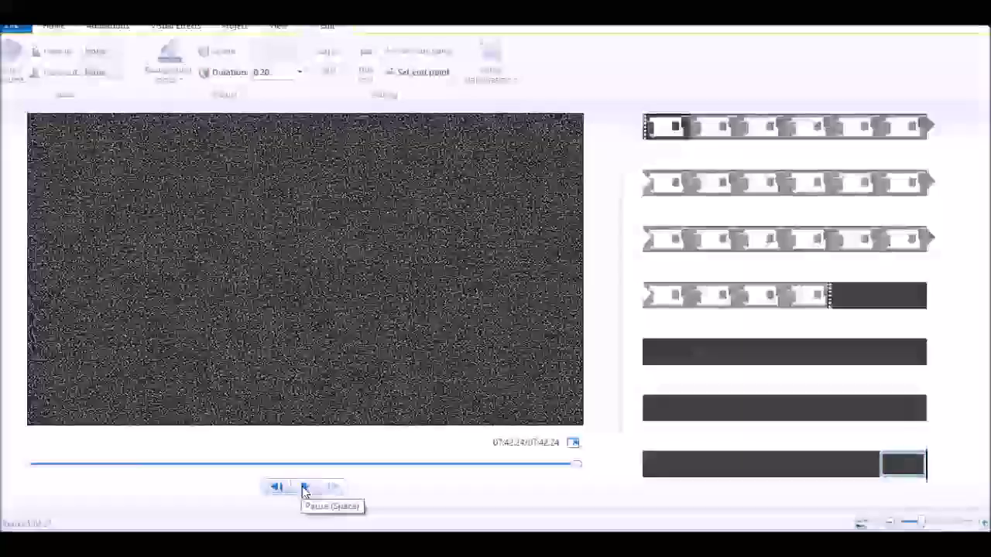
click(842, 303)
click(892, 464)
click(842, 303)
click(304, 486)
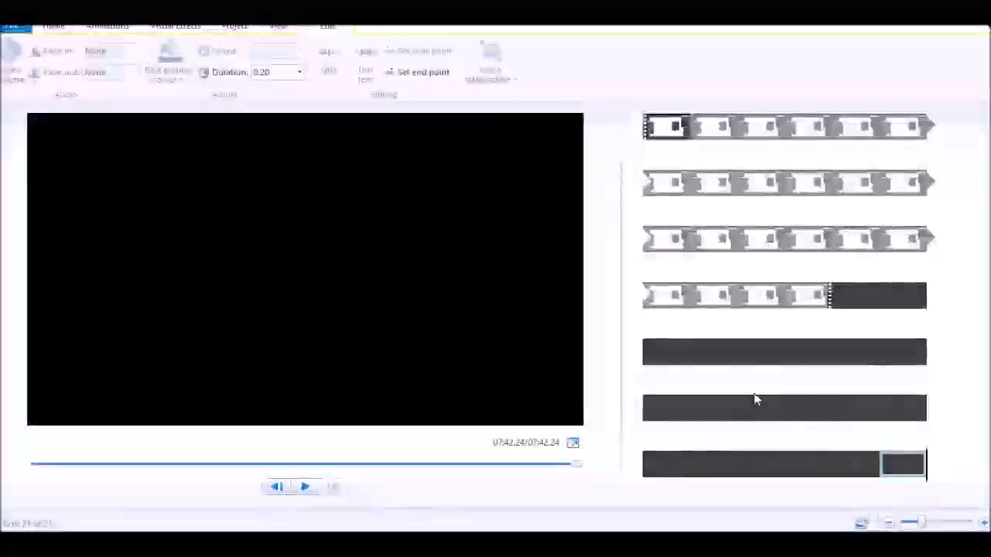
Duplicate the 24 noise clips in rows 6 and 7 at the end, reaching 49 items, and play it
drag(647, 404, 919, 463)
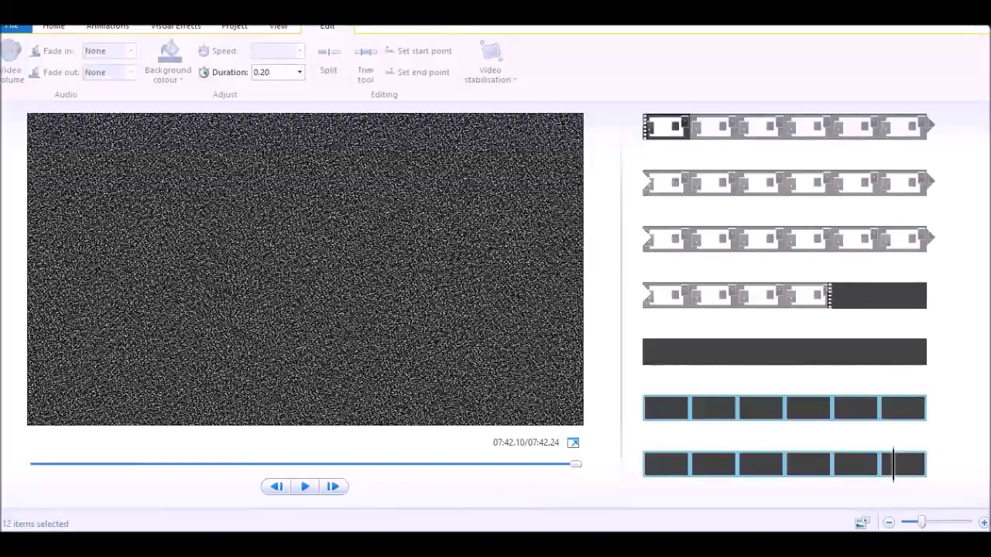
key(ctrl+v)
right_click(832, 481)
key(ctrl+v)
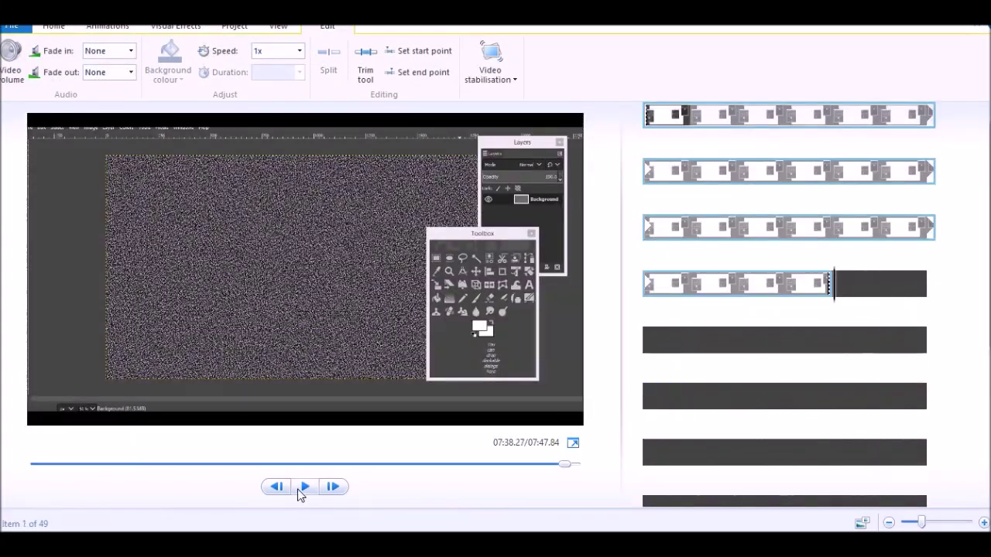
click(300, 492)
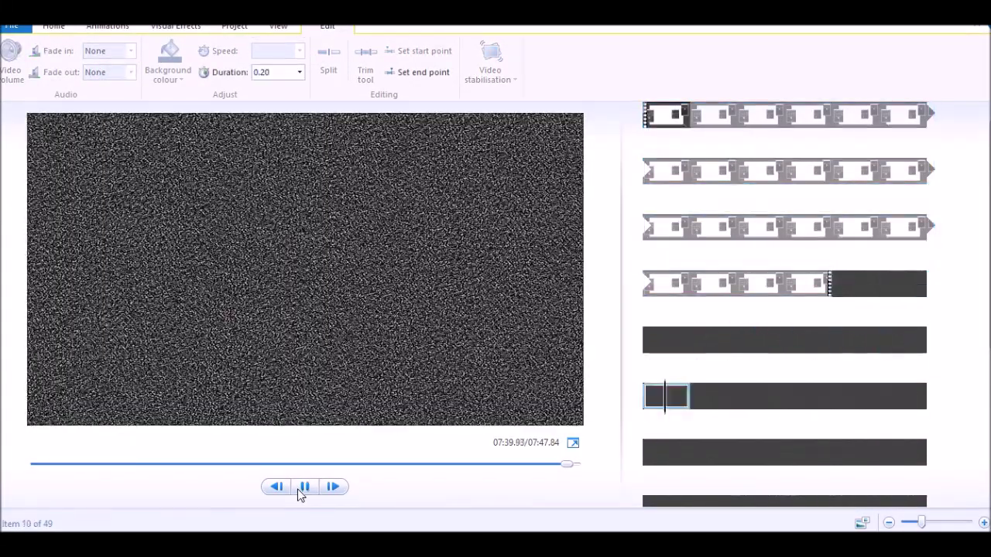